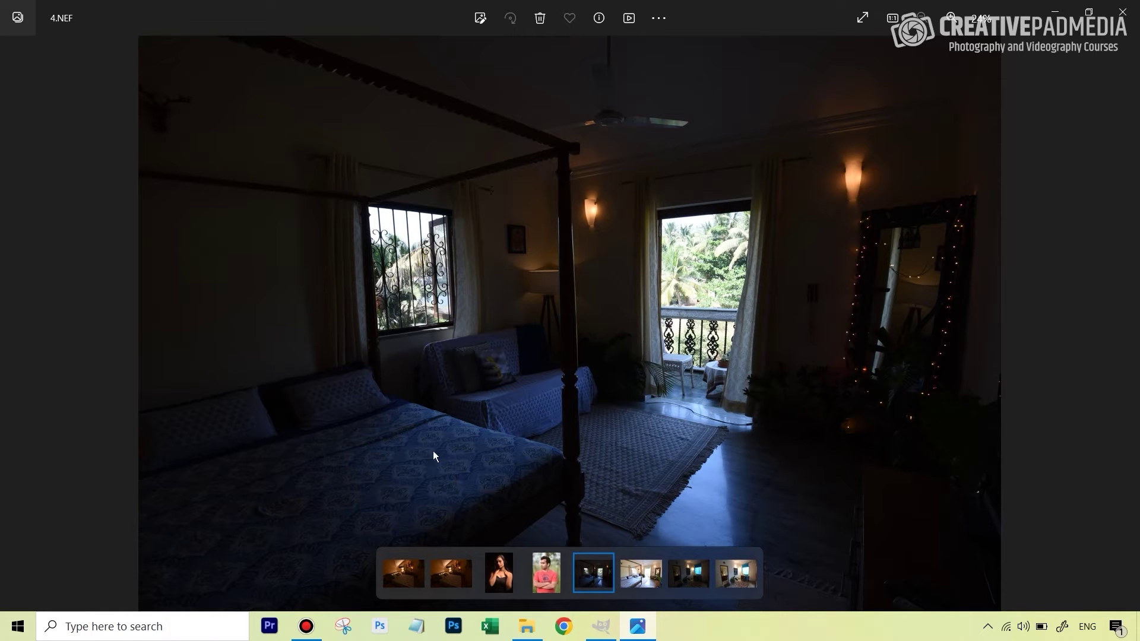
- Compare the dark room exposure 4.NEF with the bright exposure 5.NEF in the photo viewer
key("Right")
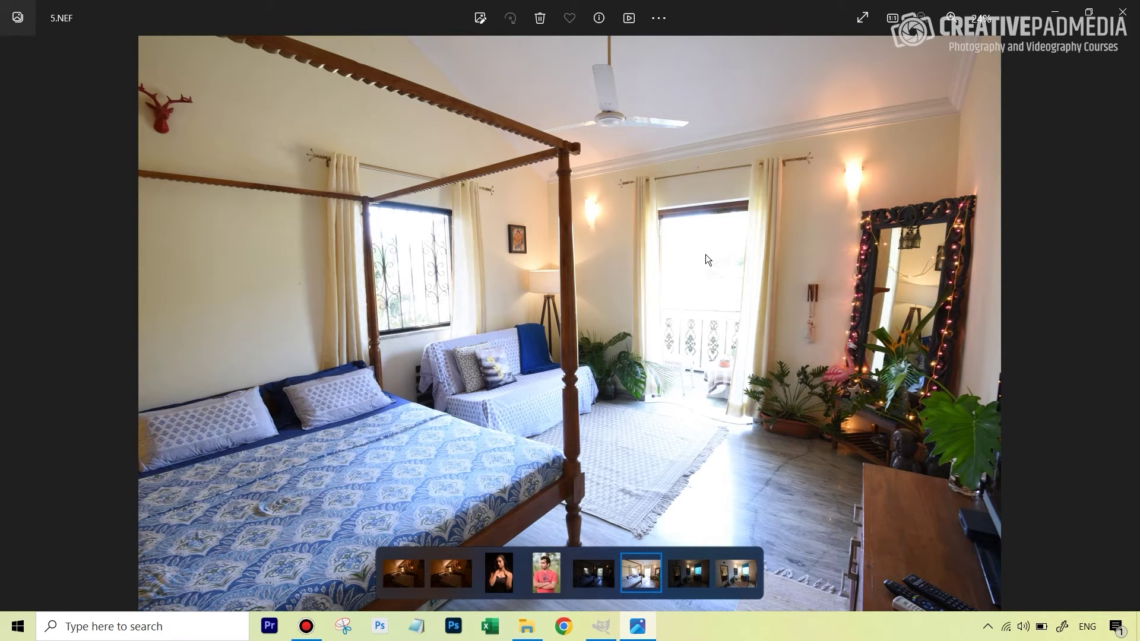
key("Left")
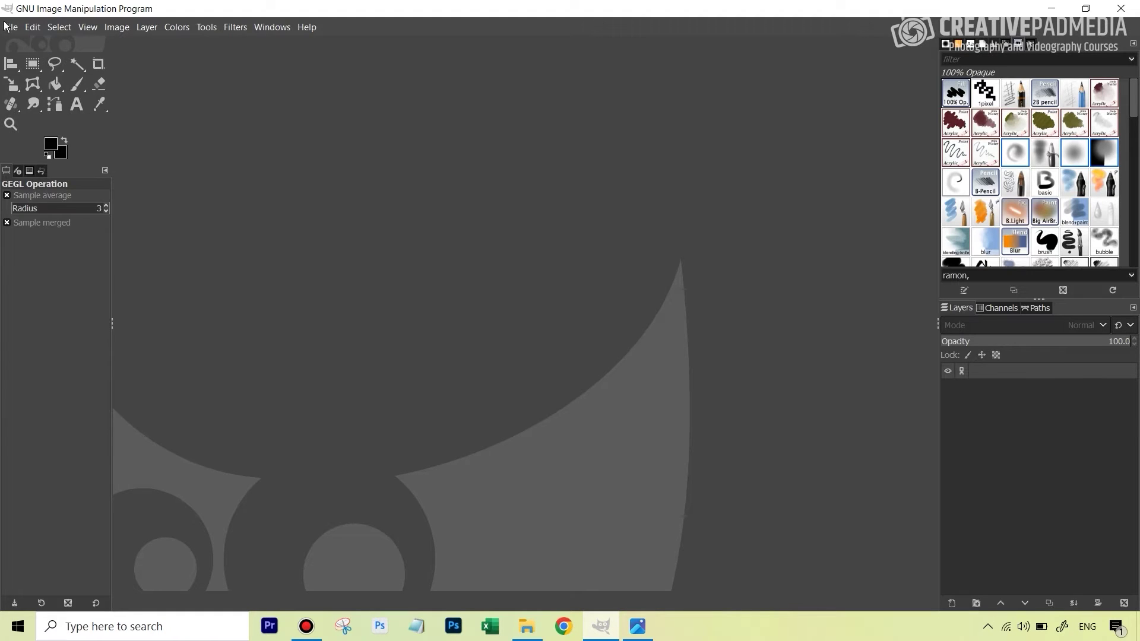
left_click(7, 27)
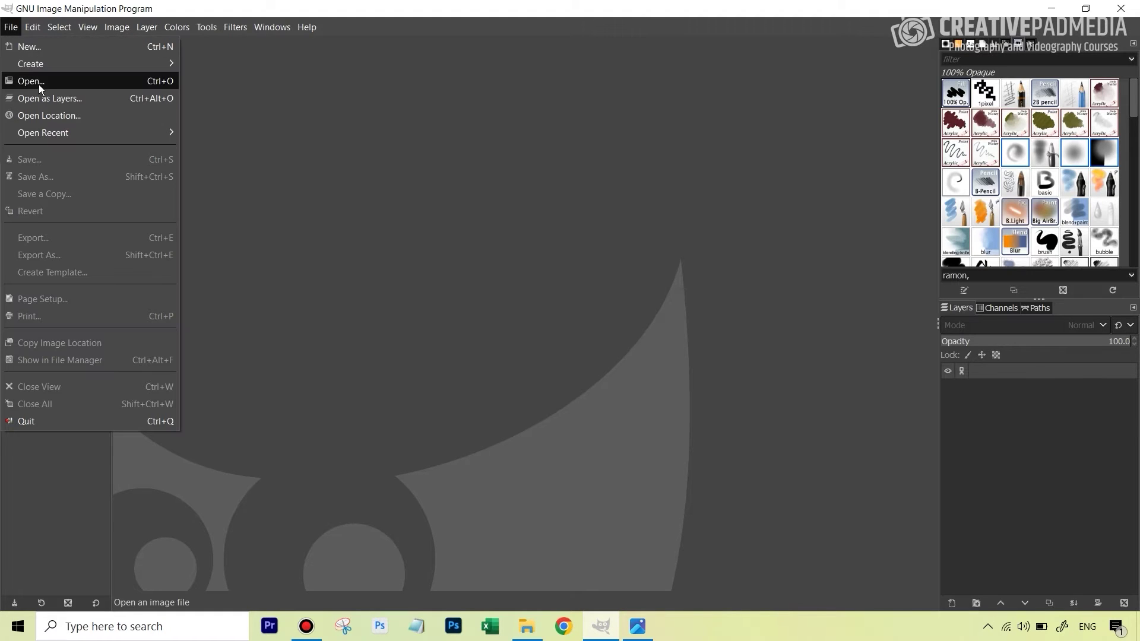
left_click(36, 82)
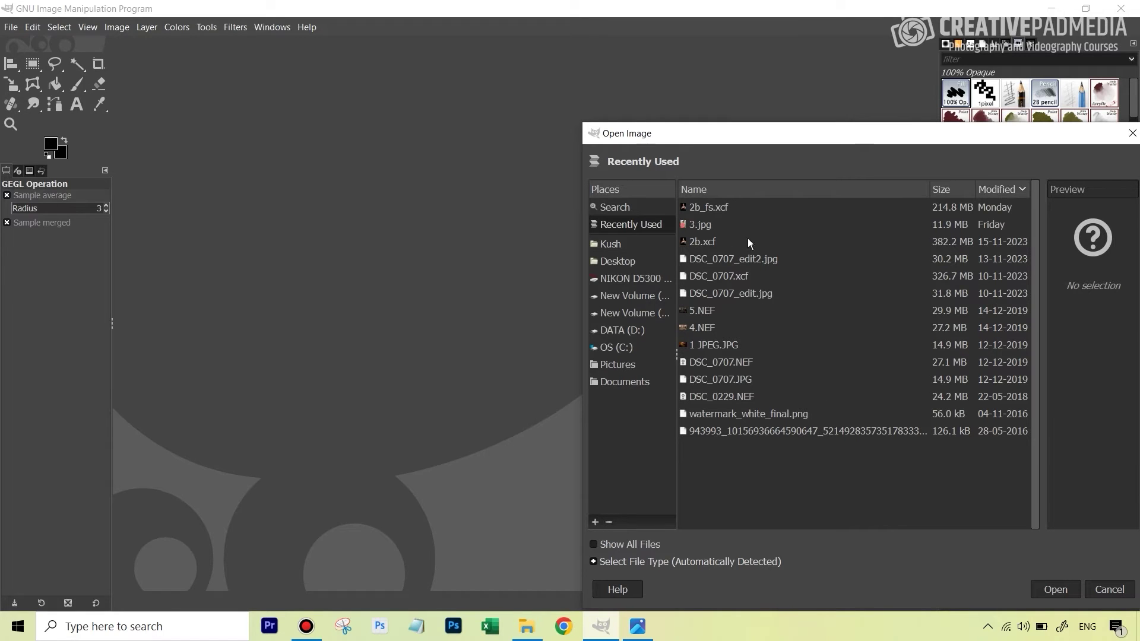
left_click(727, 275)
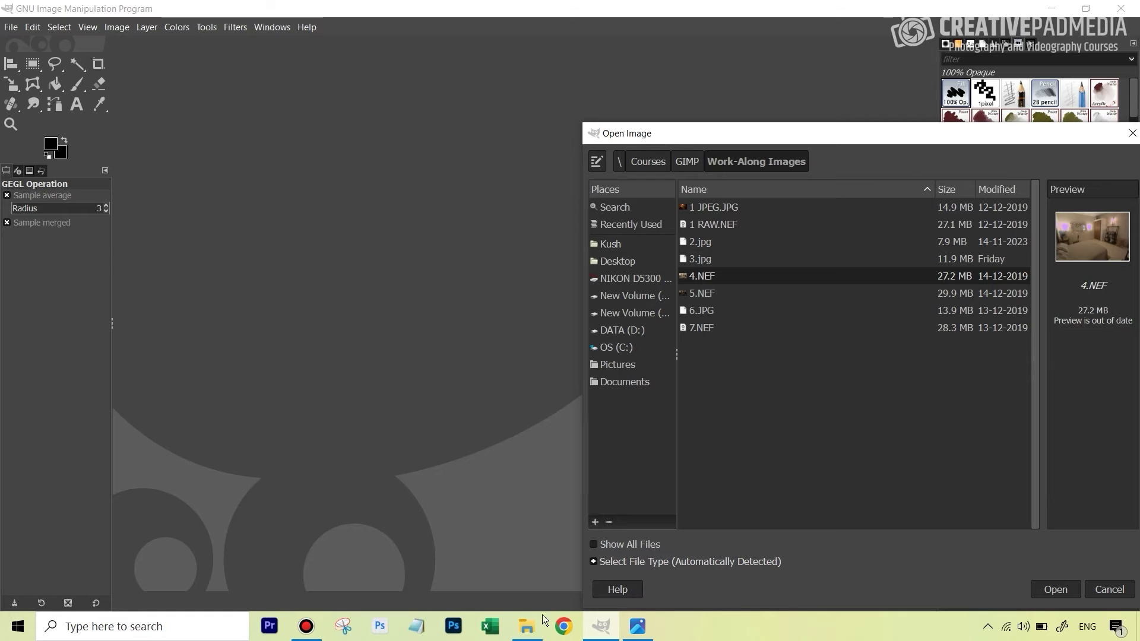
- Import 5.NEF from the Work-Along Images folder into GIMP, closing darktable without adjustments so the raw photo loads
left_click(531, 628)
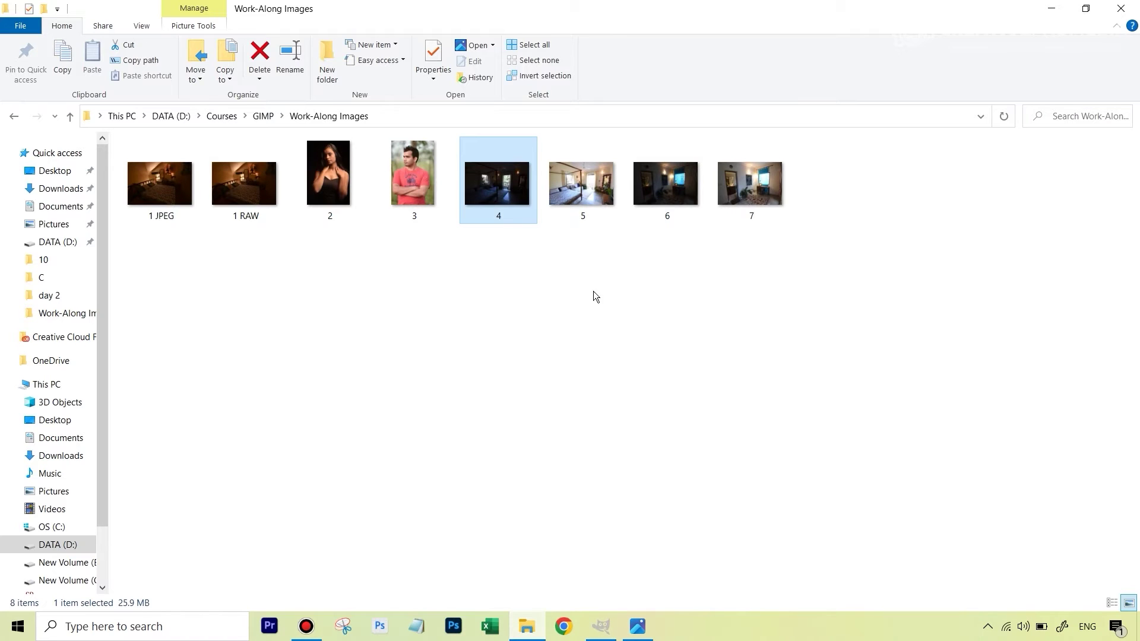
left_click(805, 364)
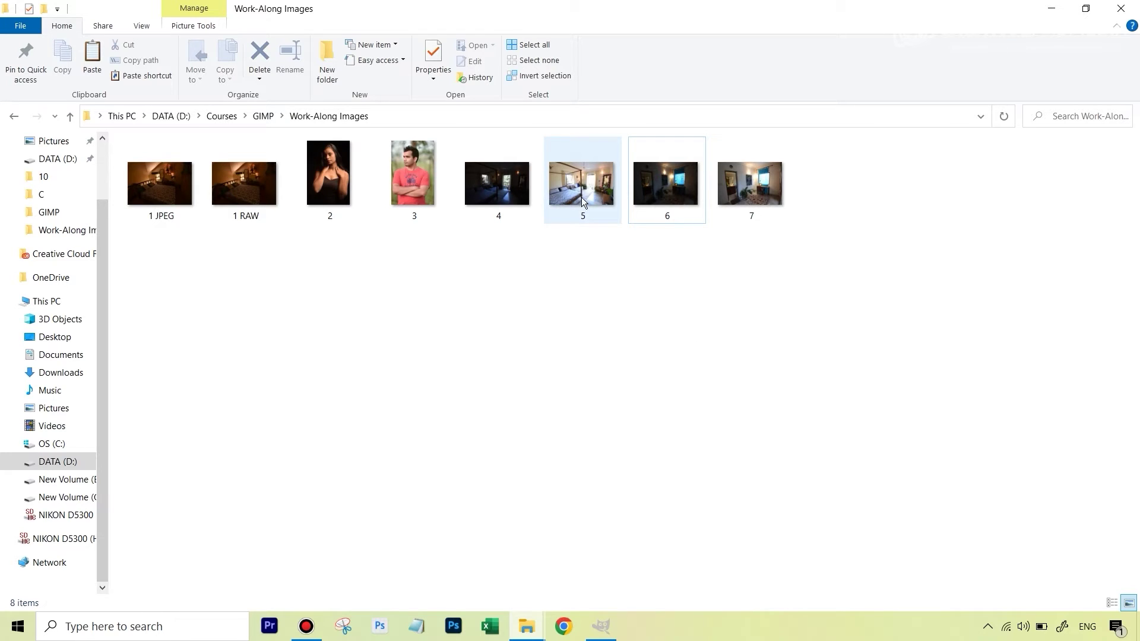
mouse_move(583, 202)
left_click_drag(580, 189, 307, 90)
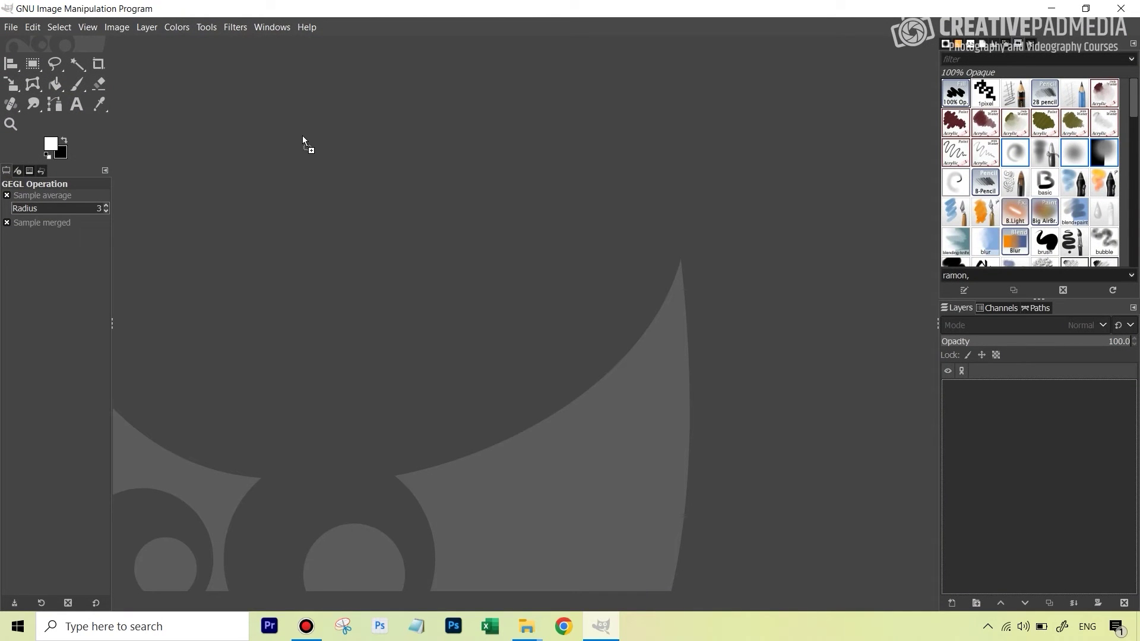
left_click_drag(301, 134, 300, 134)
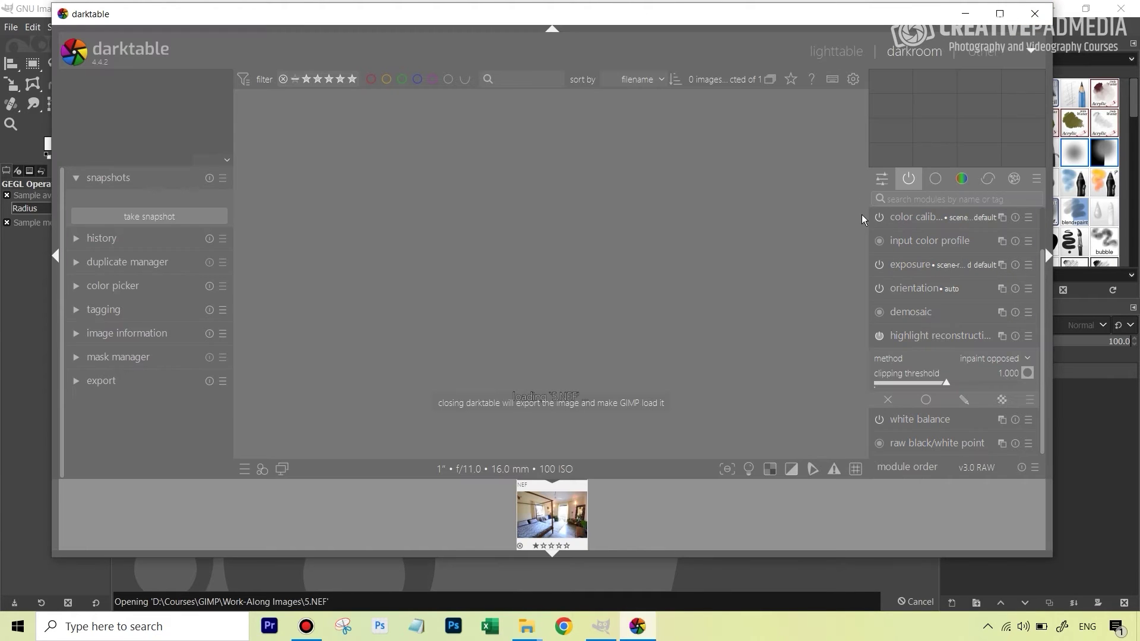
left_click(1037, 15)
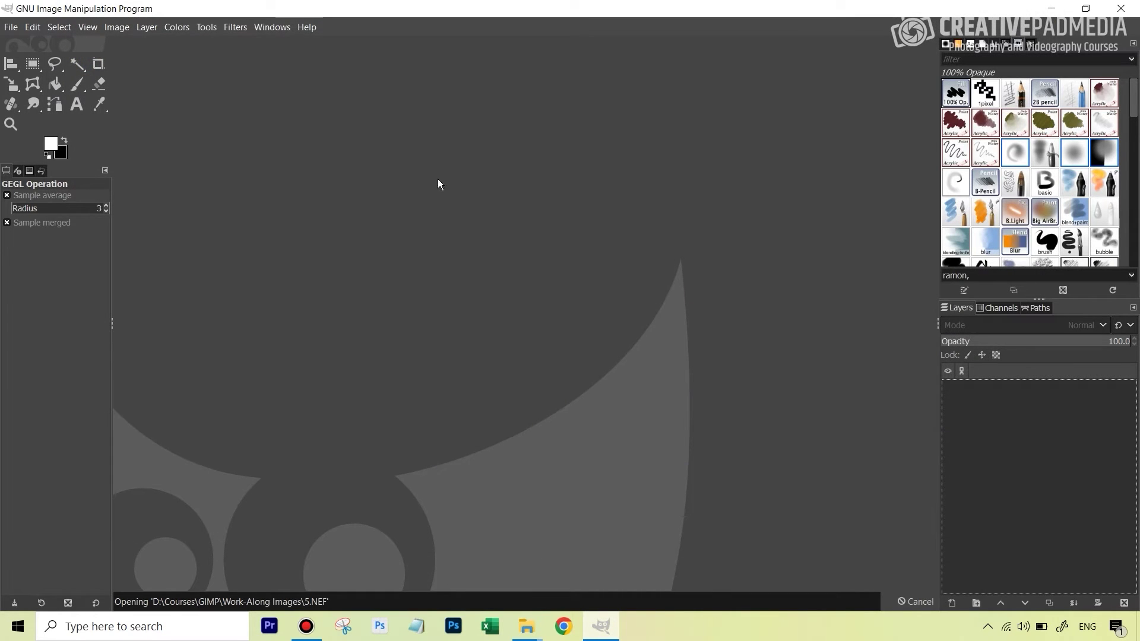
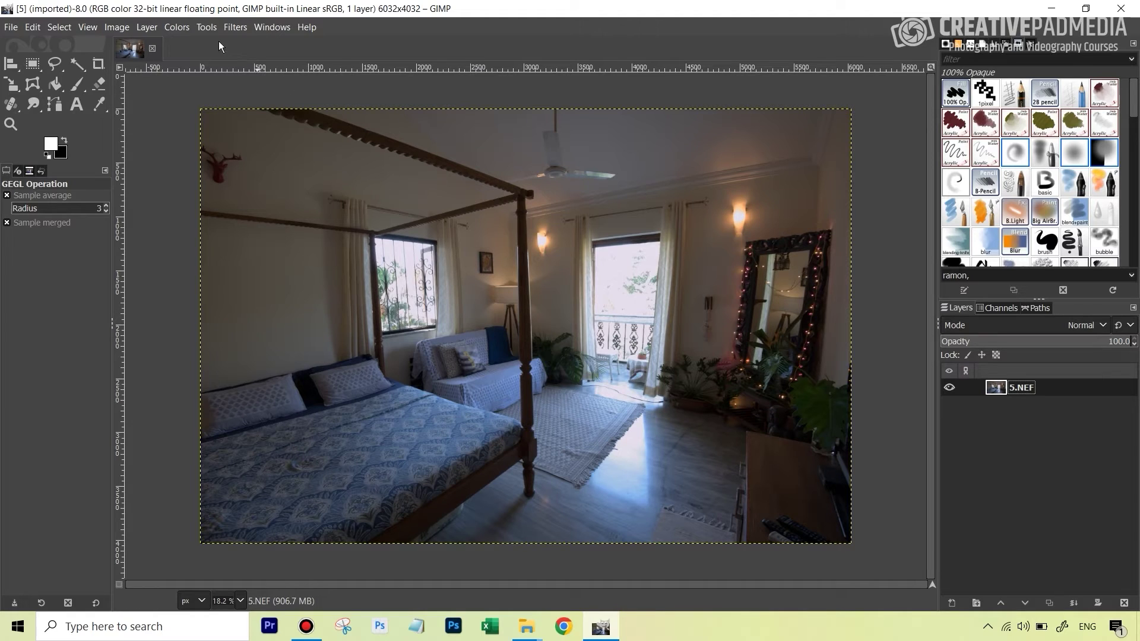
- Try lowering the highlights of the 5.NEF photo to -85.80 with Shadows-Highlights
left_click(174, 28)
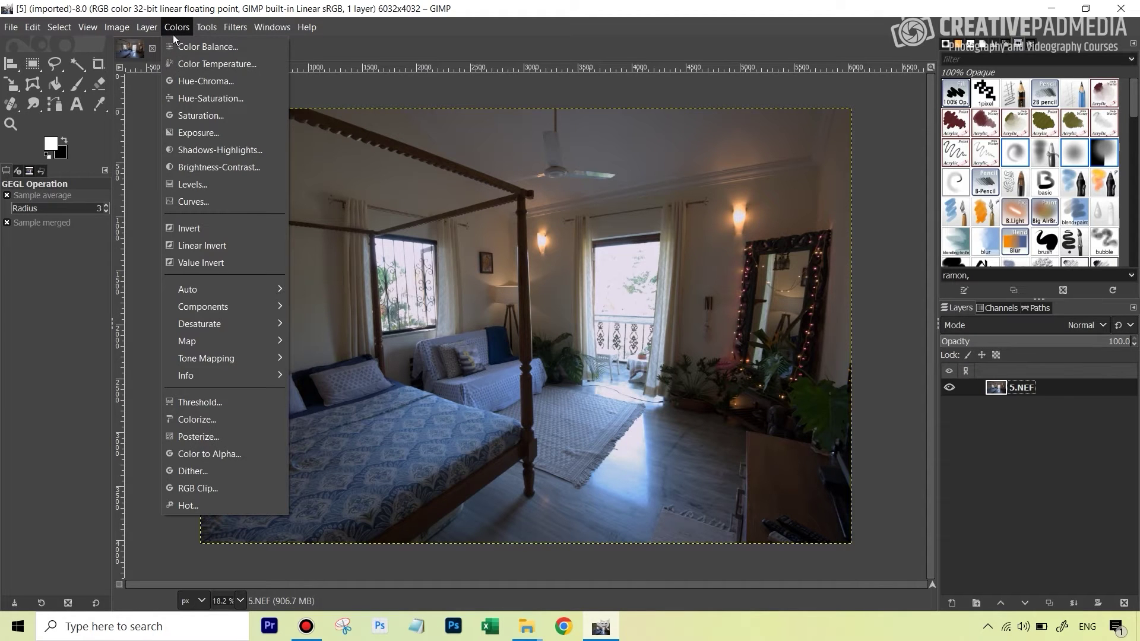
left_click(205, 151)
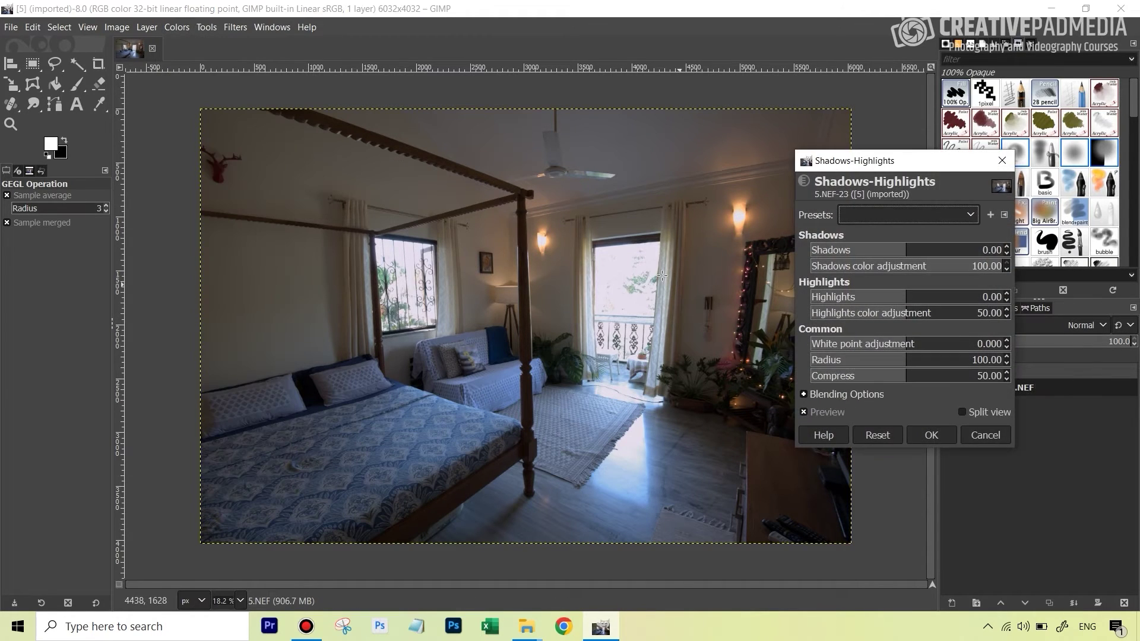
left_click_drag(905, 297, 825, 297)
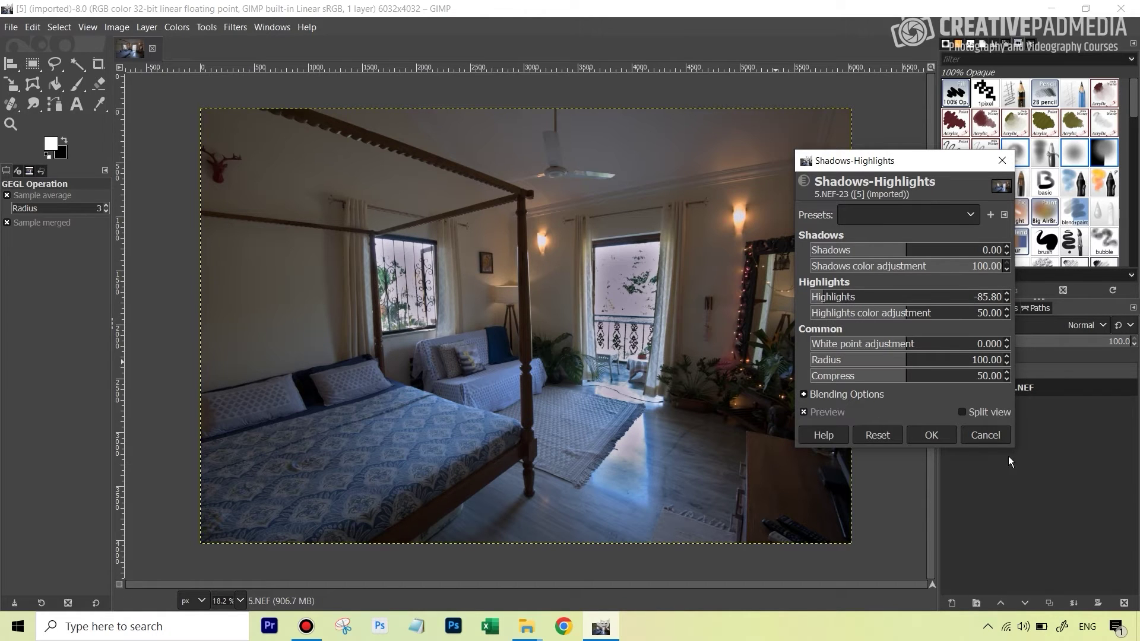
left_click(986, 436)
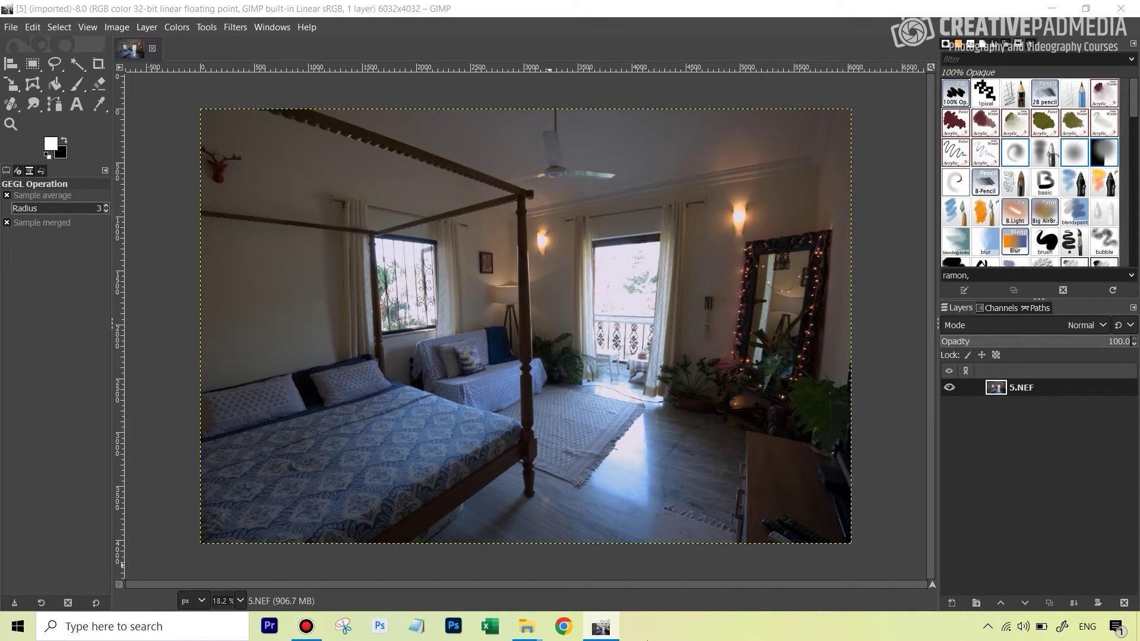
- Import 4.NEF from the Work-Along Images folder into GIMP as a second image, closing darktable without adjustments
mouse_move(531, 629)
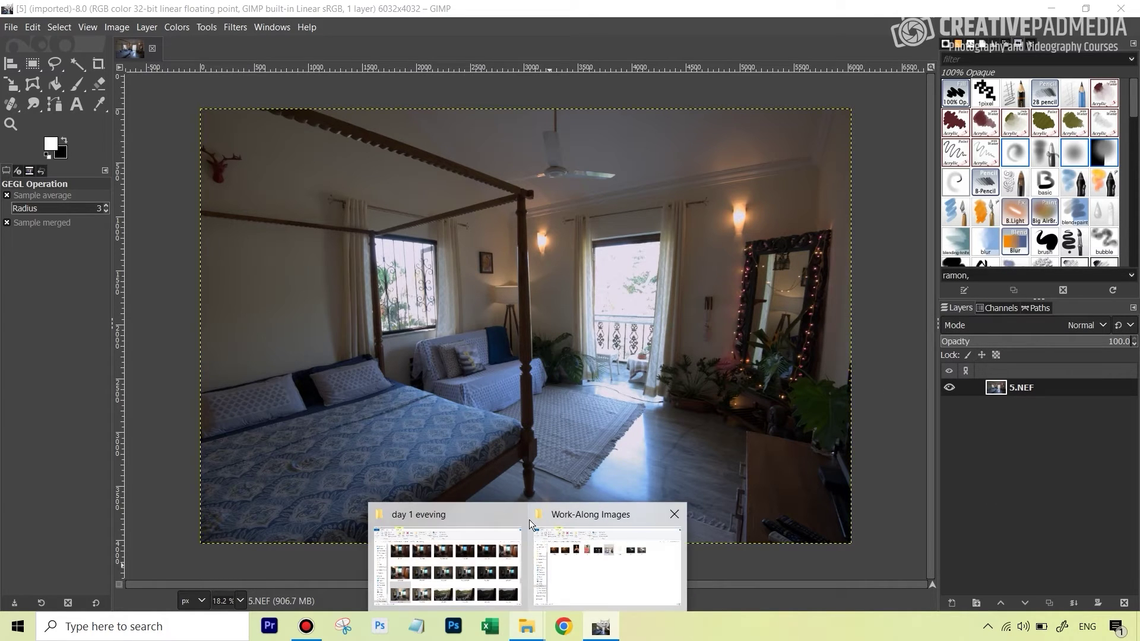
left_click(621, 589)
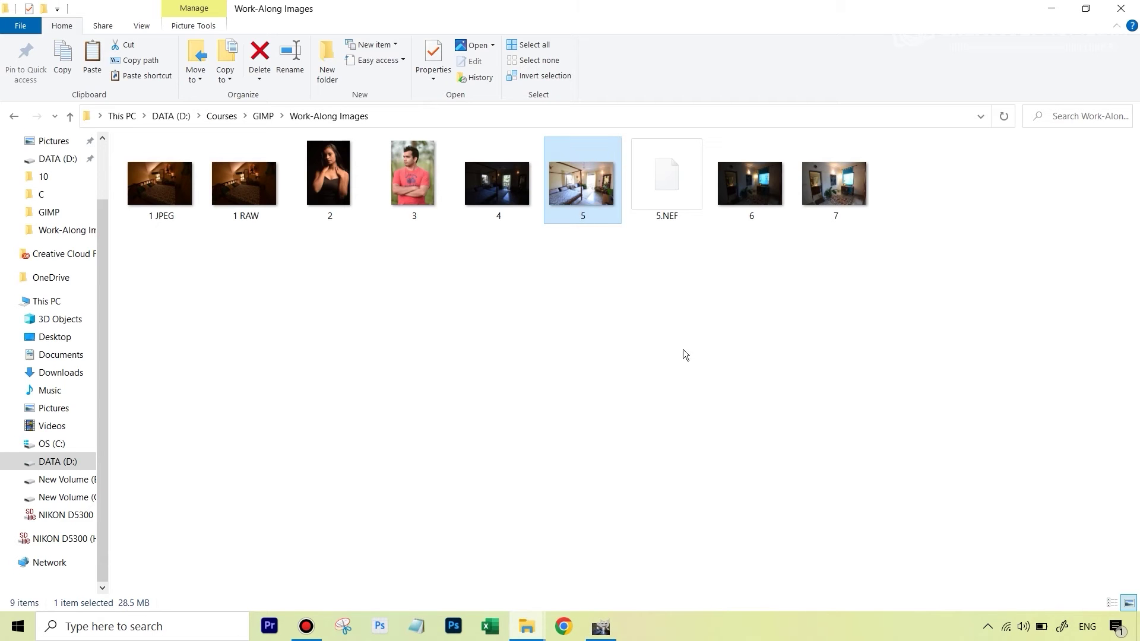
left_click_drag(508, 204, 229, 45)
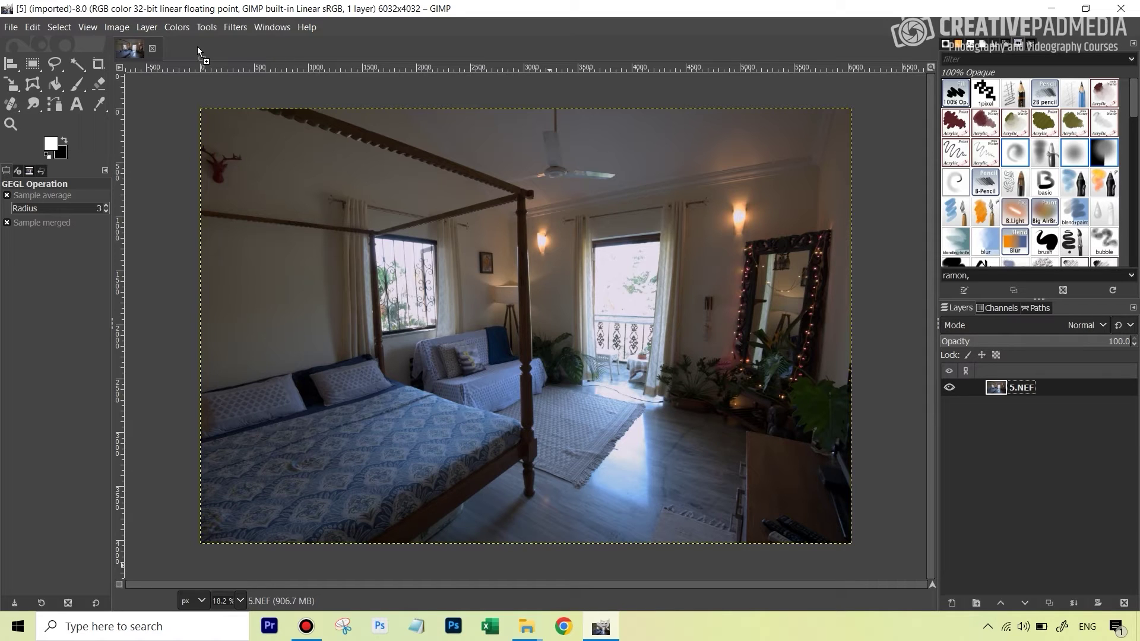
left_click_drag(208, 46, 84, 43)
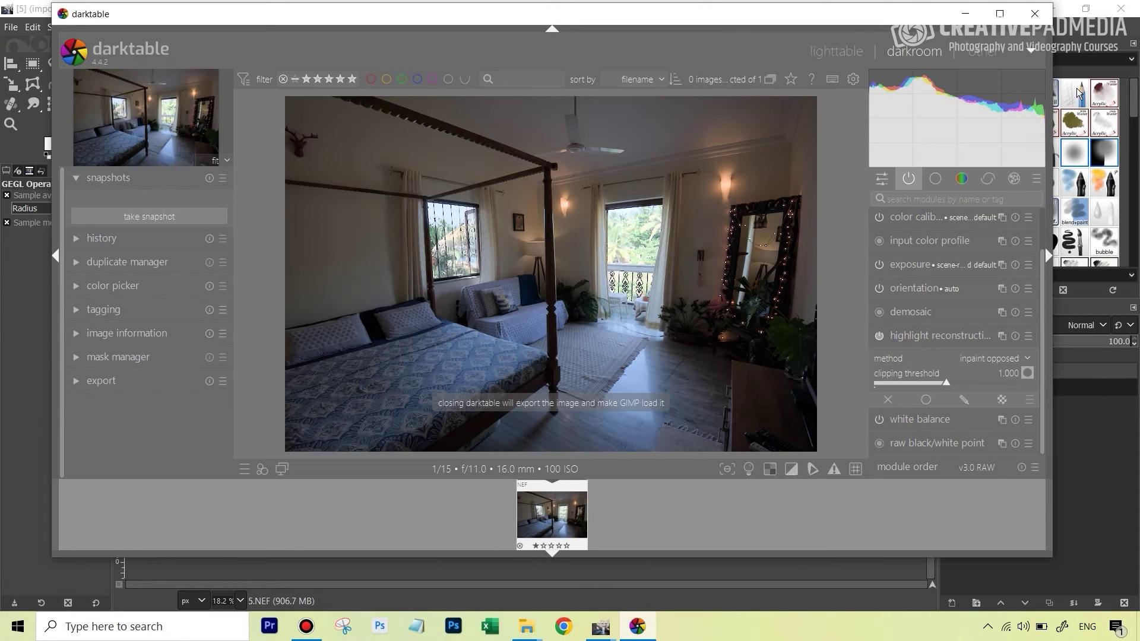
left_click(1035, 13)
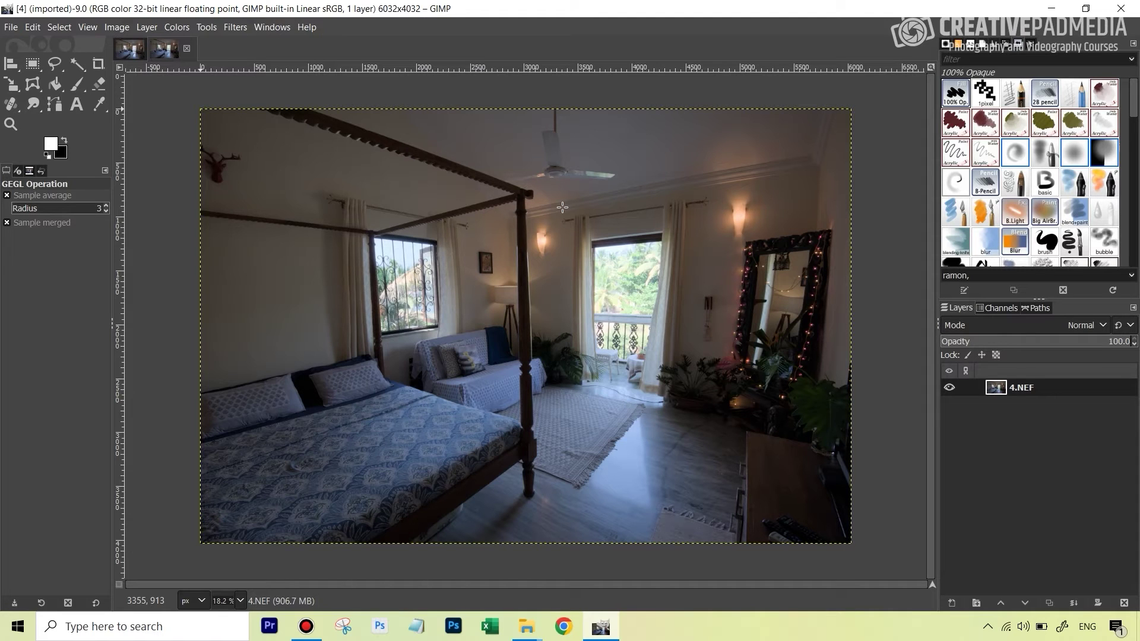
- Add the 4.NEF photo to the 5.NEF image as a new layer above the existing one
left_click(137, 57)
left_click(166, 51)
left_click(122, 46)
left_click_drag(122, 46, 511, 289)
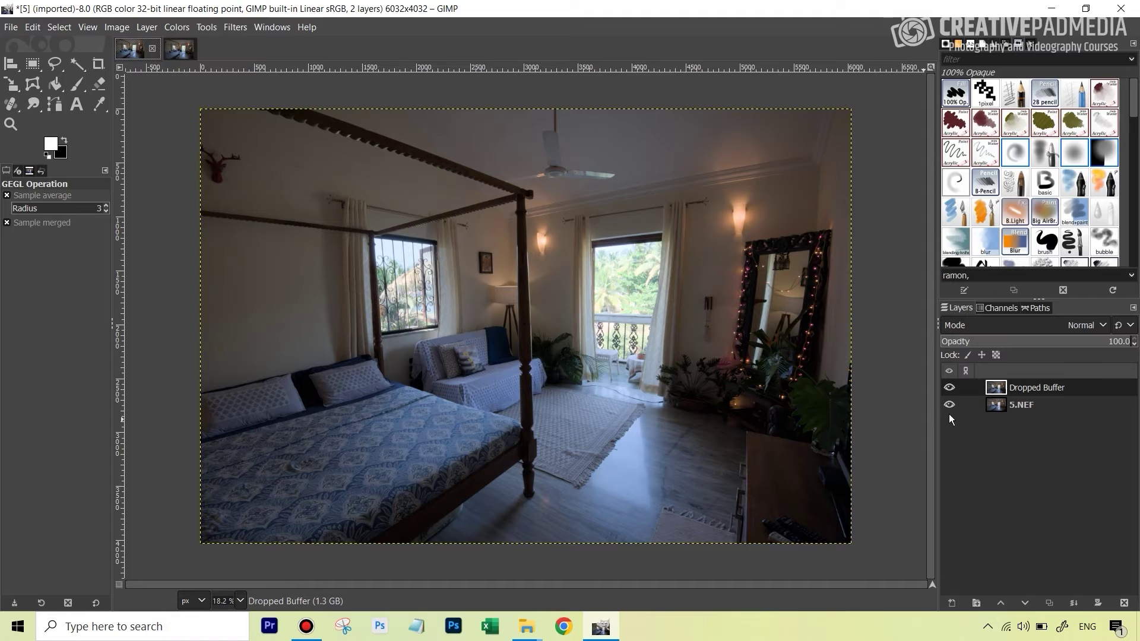
- Rename the layer containing the 4.NEF photo as underexposed
double_click(1046, 388)
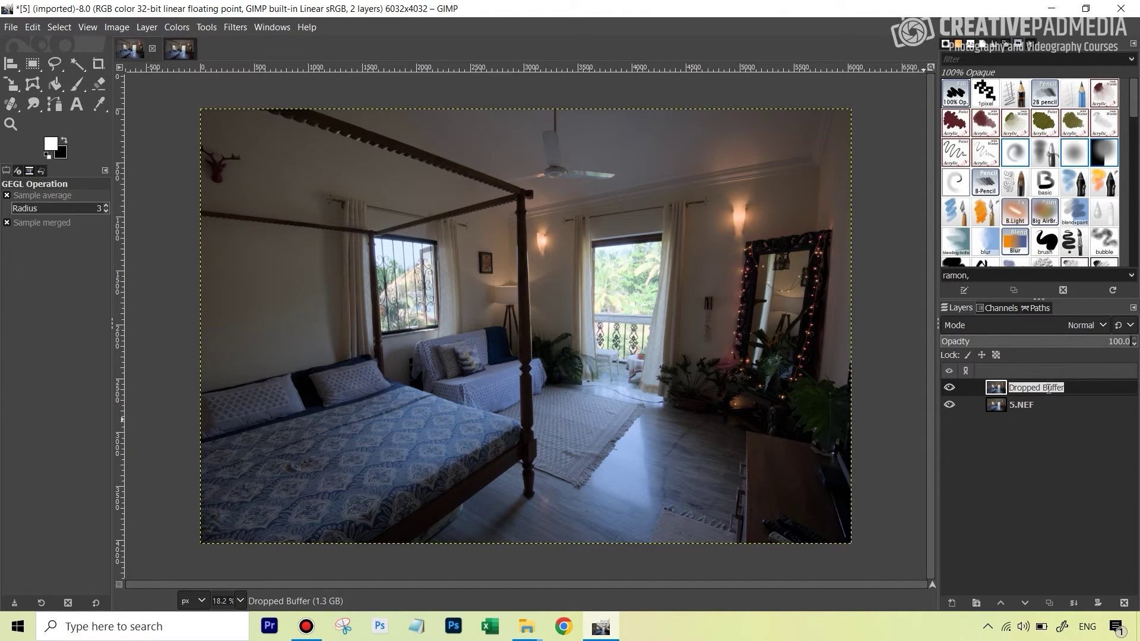
type("underexposed")
key("Return")
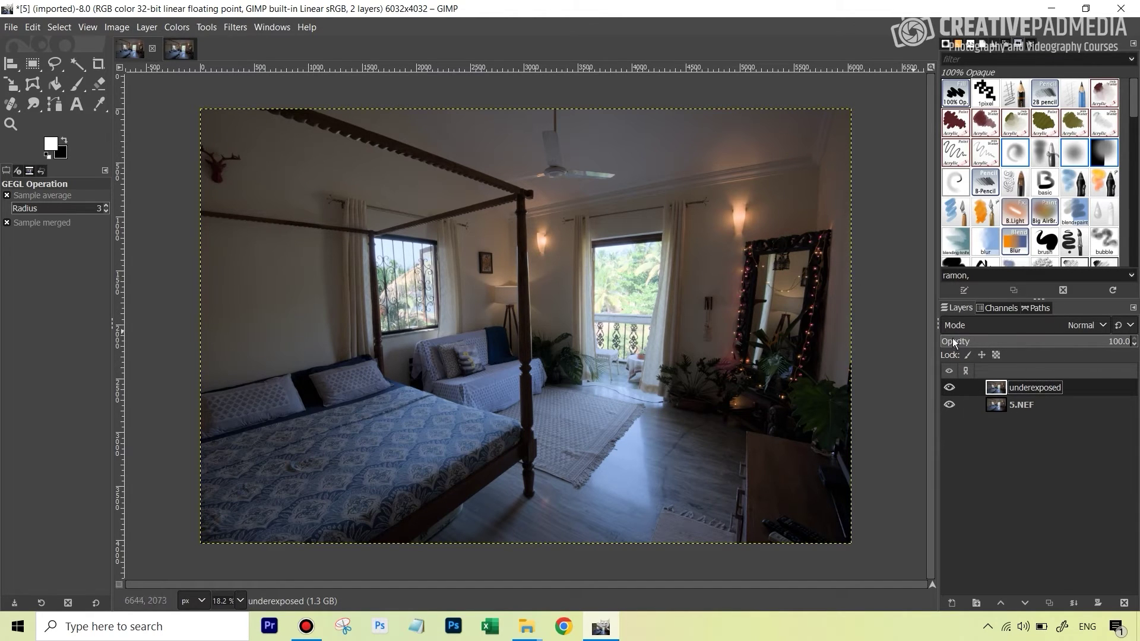
- Compare the window and floor areas in both exposures by repeatedly hiding and showing the underexposed layer
left_click(946, 387)
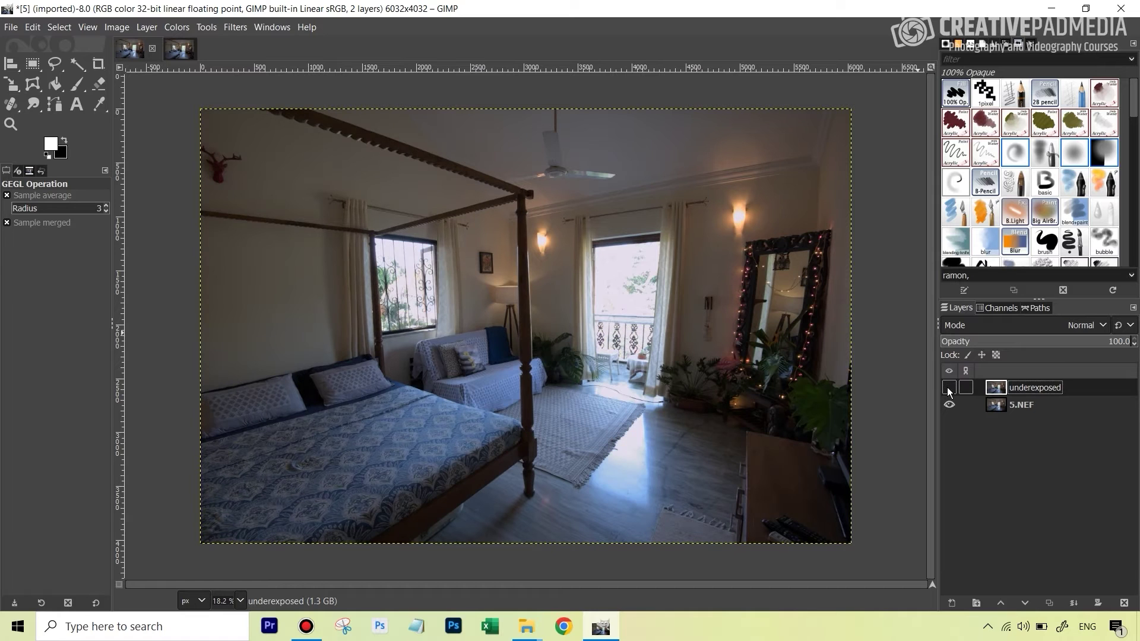
left_click(948, 387)
left_click(948, 387)
left_click(948, 388)
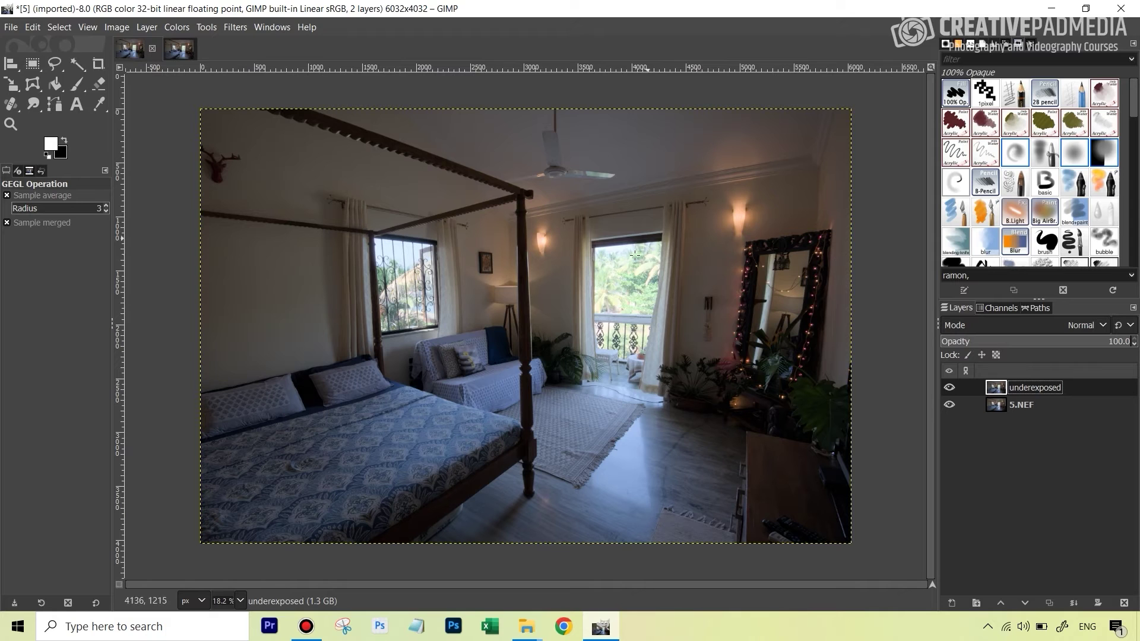
left_click(948, 387)
left_click(948, 388)
left_click(948, 388)
left_click(947, 388)
left_click(952, 389)
left_click(952, 389)
left_click(952, 389)
left_click(952, 388)
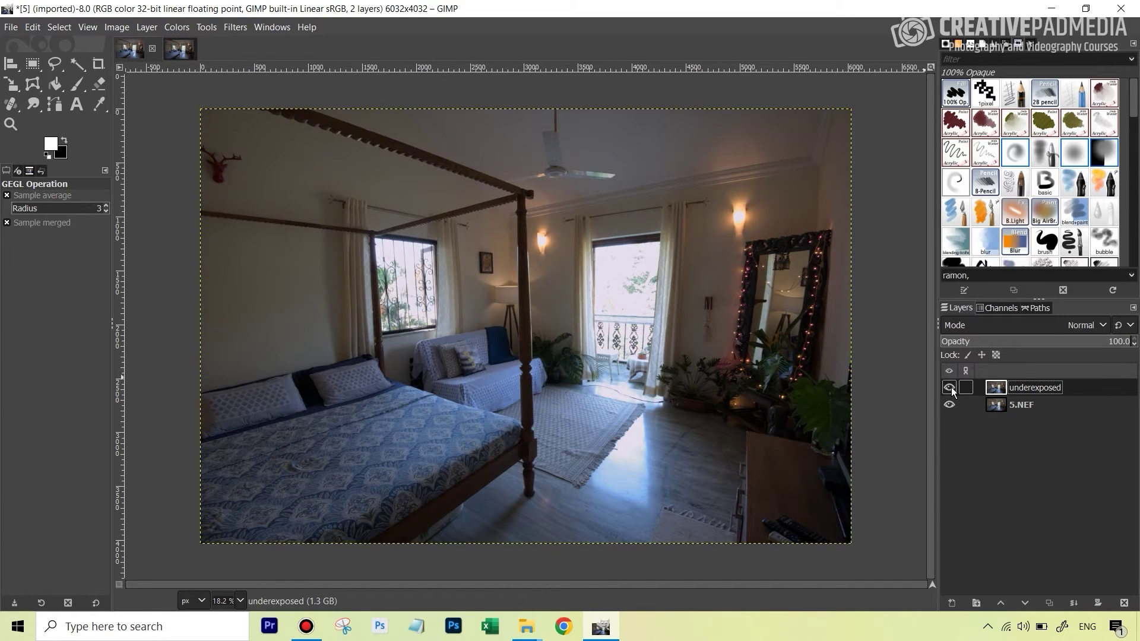
left_click(951, 388)
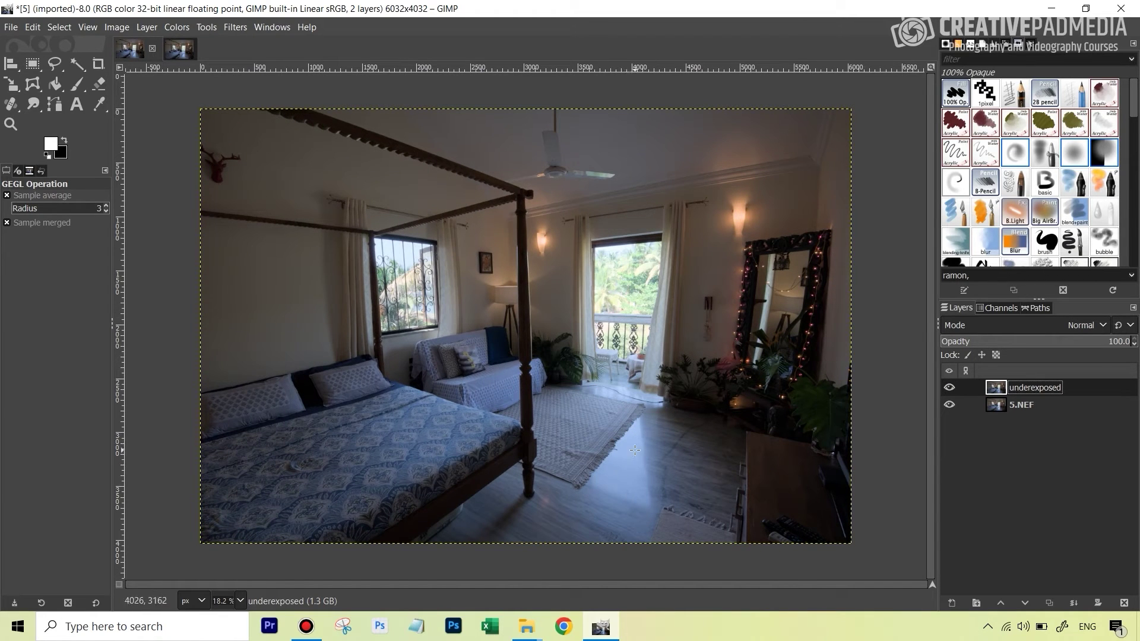
left_click(950, 388)
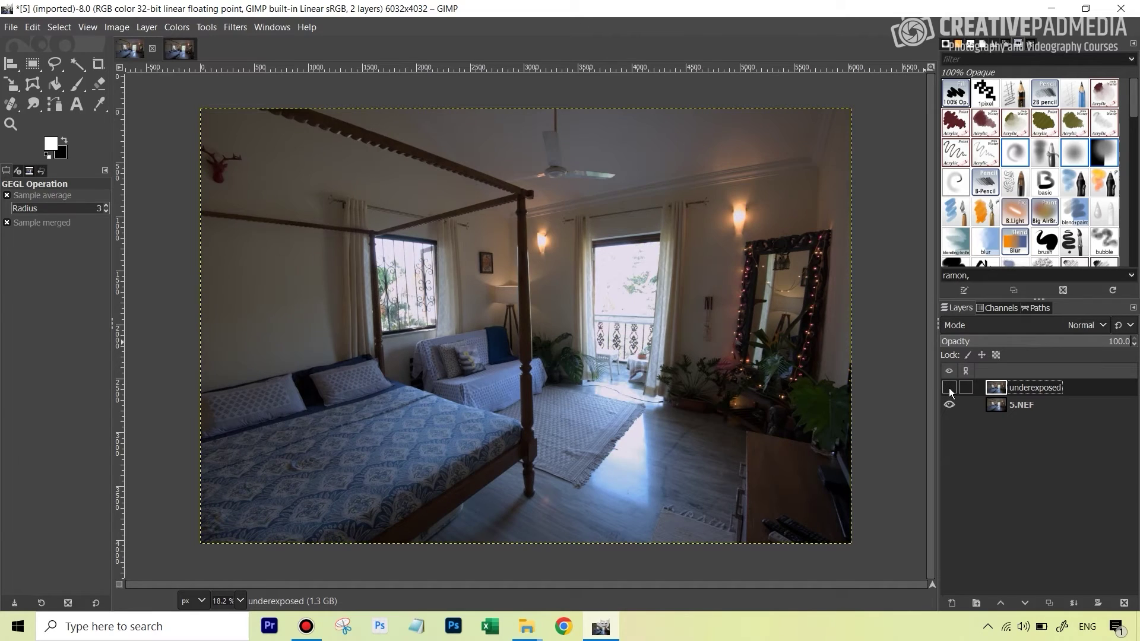
left_click(949, 387)
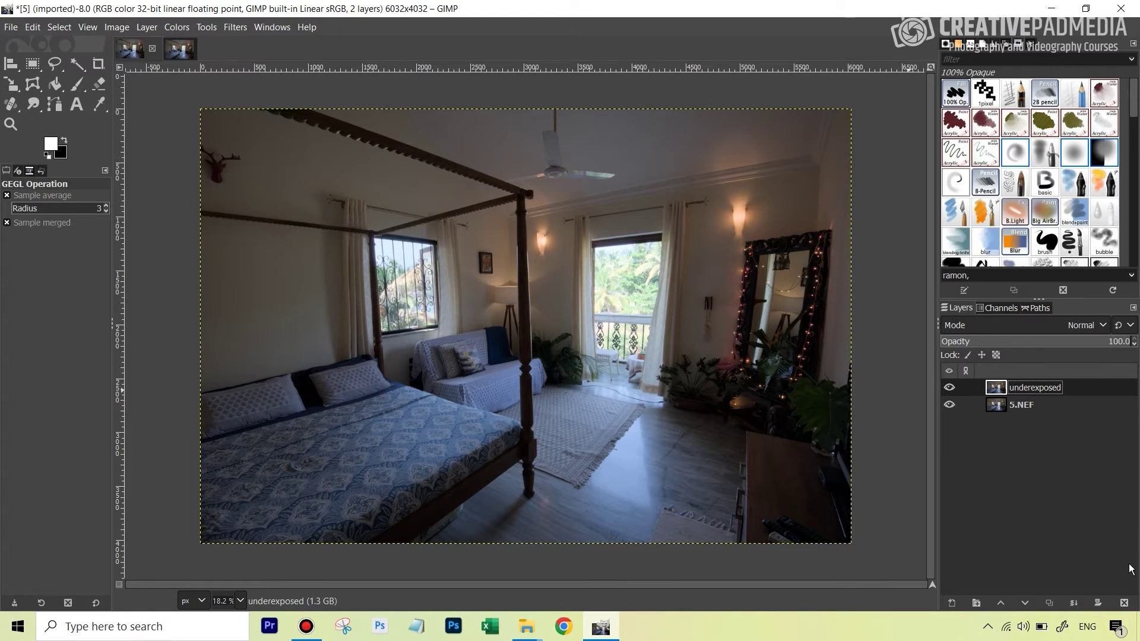
- Add a layer mask initialized to Black (full transparency) to the underexposed layer
left_click(1097, 602)
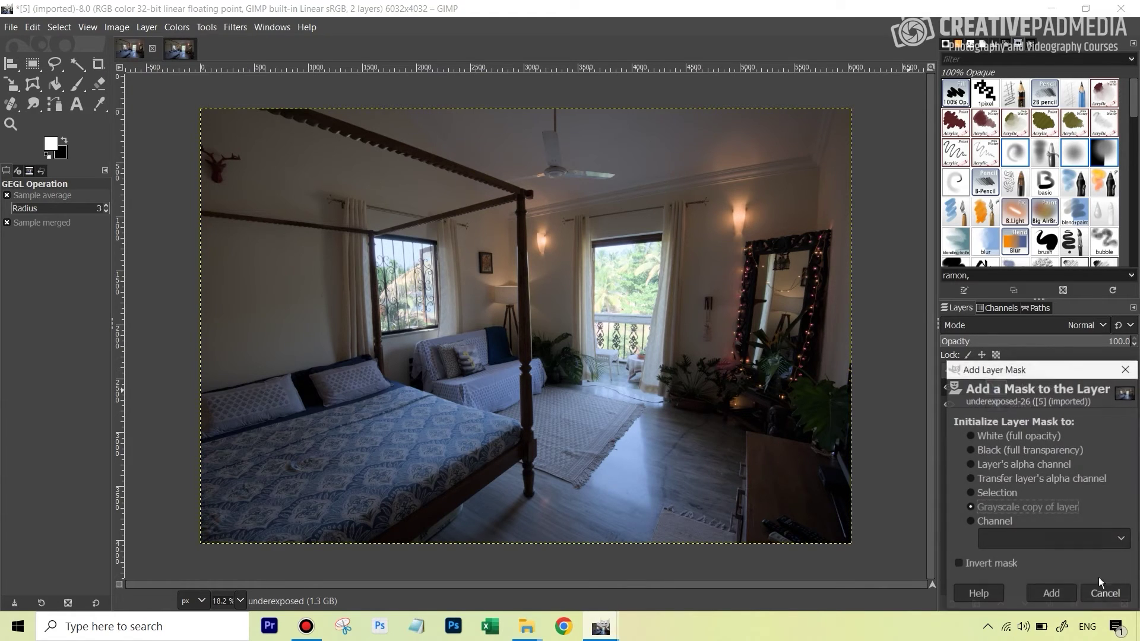
left_click(988, 450)
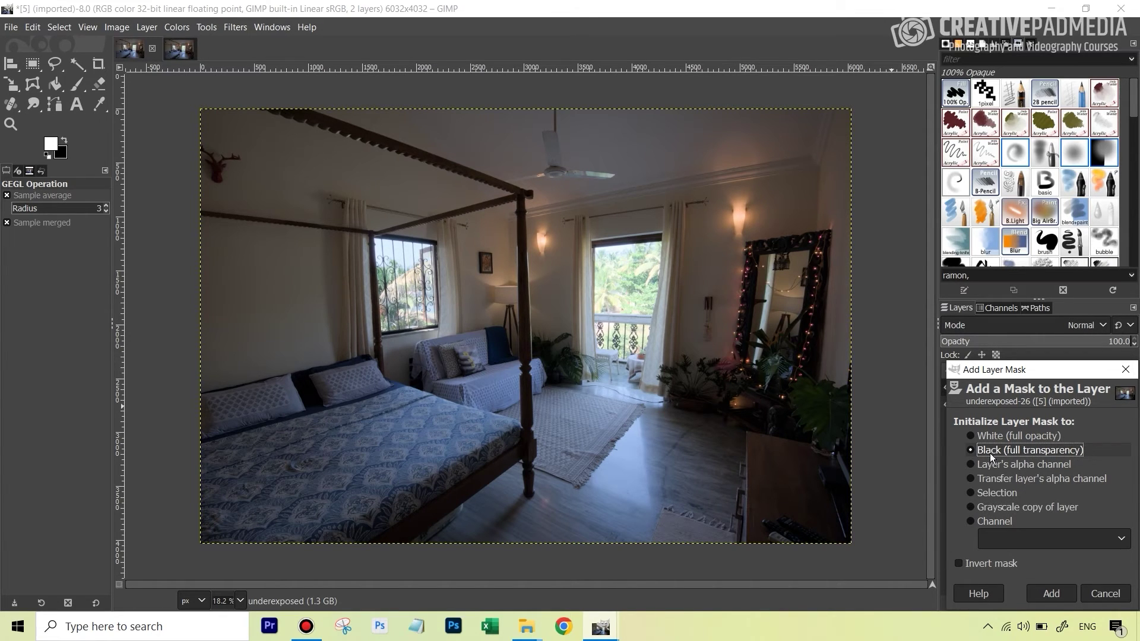
left_click(1051, 594)
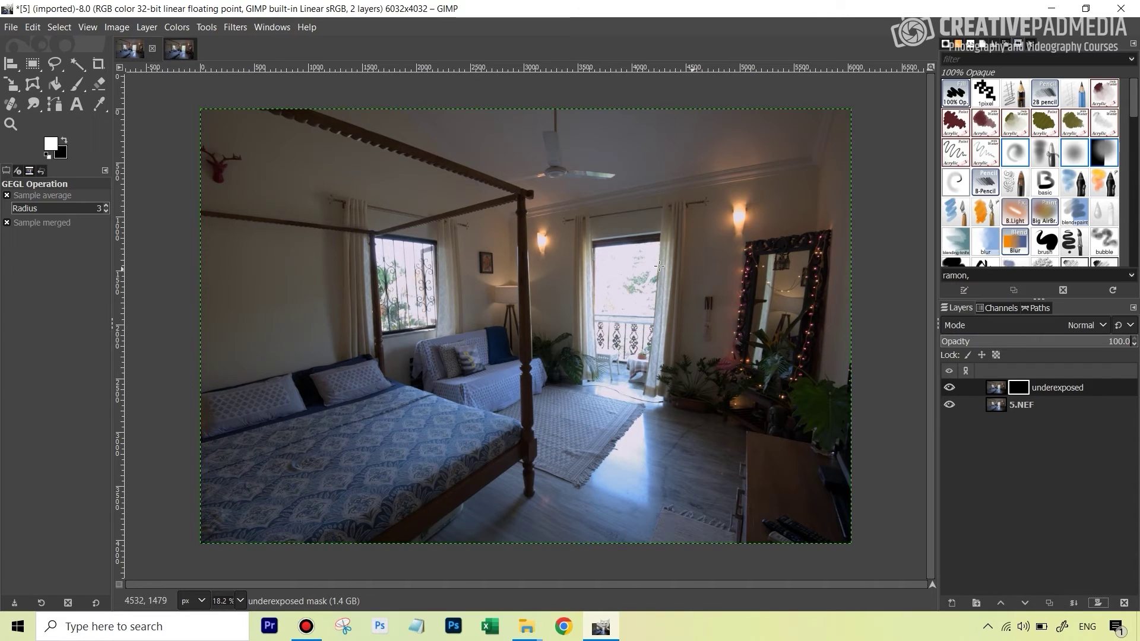
- Set up the Paintbrush with a white ffffff foreground colour and a brush size of 260
left_click(77, 85)
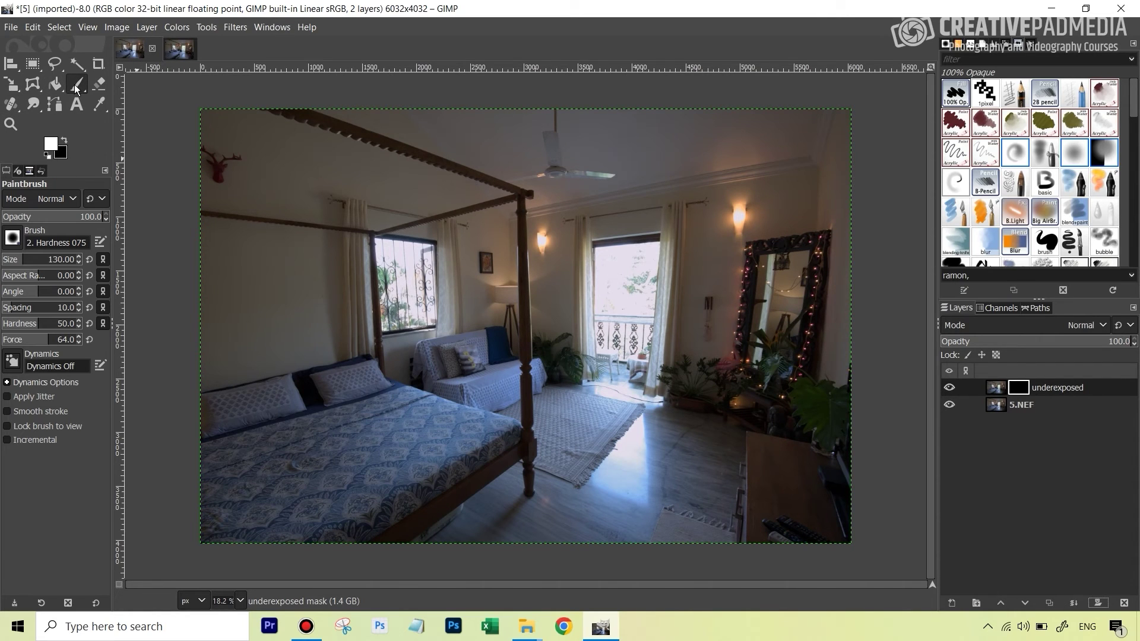
left_click(51, 147)
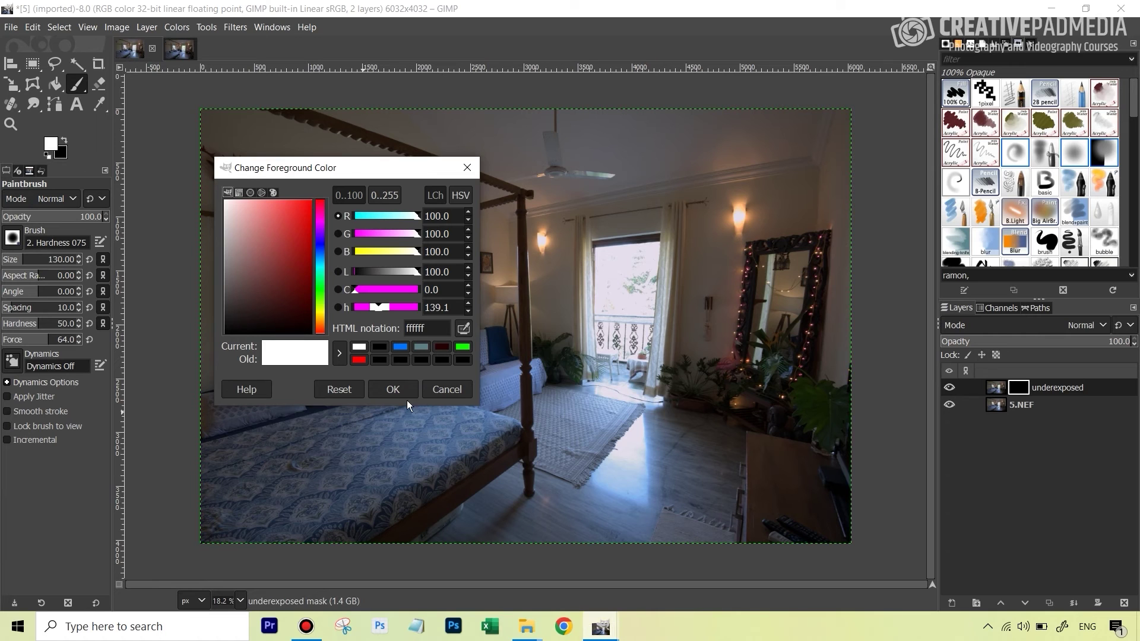
left_click(397, 390)
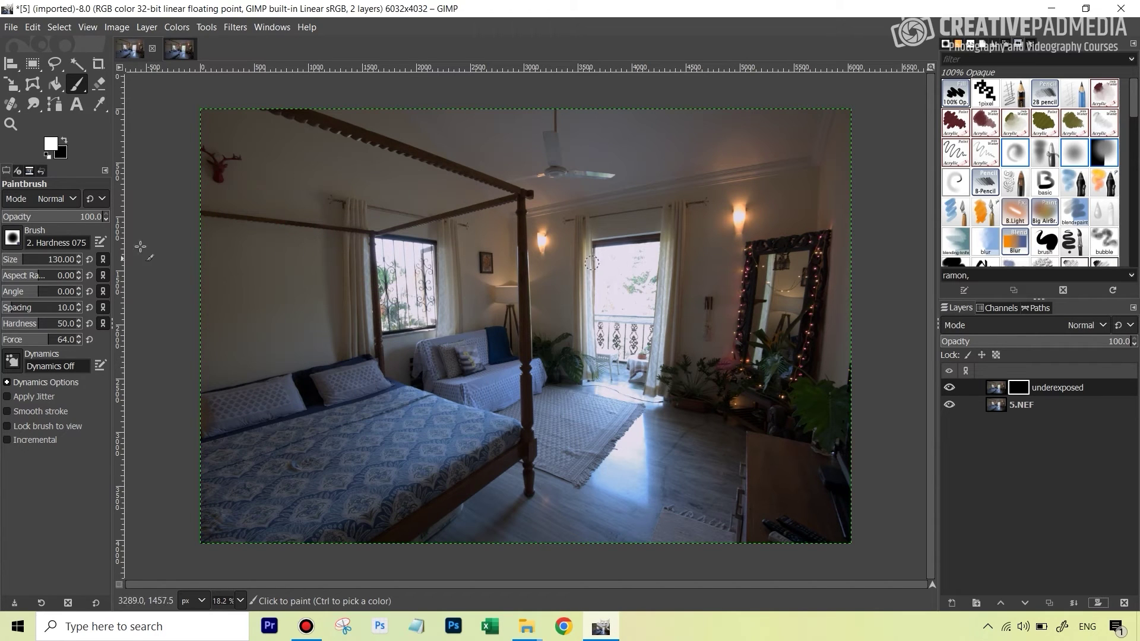
left_click(27, 260)
- Paint white on the underexposed layer's mask over the balcony door, the window, both wall lamps and the bright floor reflection
mouse_move(607, 300)
left_mouse_down()
mouse_move(609, 323)
mouse_move(613, 249)
mouse_move(622, 320)
left_mouse_up()
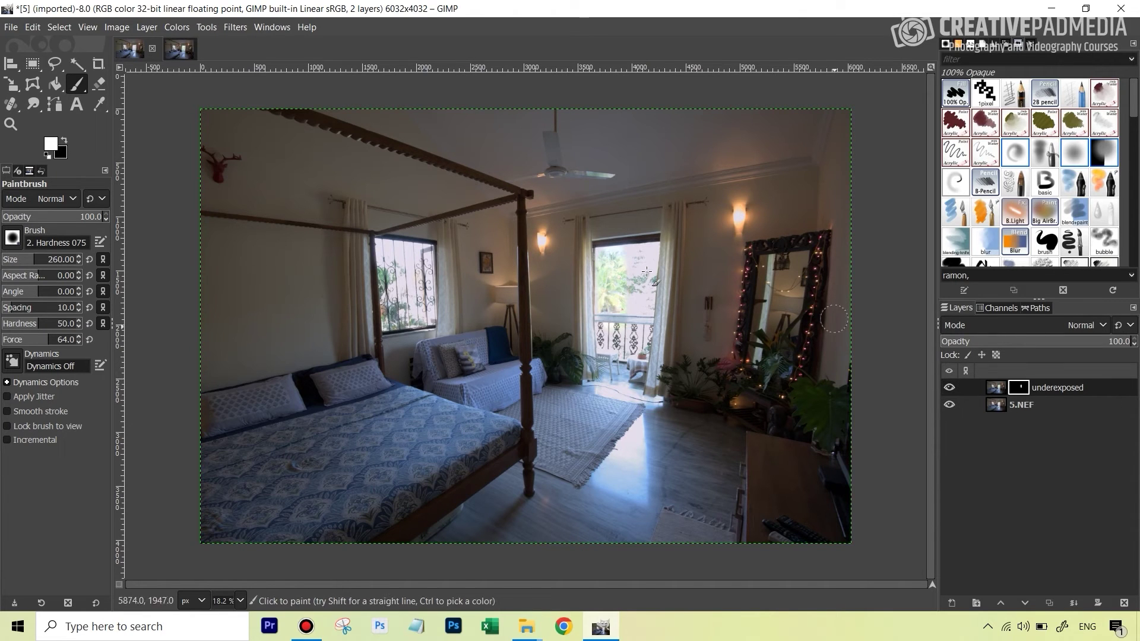
mouse_move(641, 254)
left_mouse_down()
mouse_move(595, 337)
mouse_move(612, 347)
mouse_move(640, 317)
mouse_move(653, 258)
left_mouse_up()
mouse_move(392, 253)
left_mouse_down()
mouse_move(388, 315)
mouse_move(416, 252)
mouse_move(418, 316)
mouse_move(401, 319)
mouse_move(420, 310)
mouse_move(423, 261)
left_mouse_up()
left_click_drag(740, 216, 724, 224)
left_click_drag(553, 235, 544, 240)
mouse_move(634, 495)
left_mouse_down()
mouse_move(613, 486)
mouse_move(638, 408)
mouse_move(629, 389)
mouse_move(596, 383)
mouse_move(639, 398)
mouse_move(601, 402)
mouse_move(633, 420)
mouse_move(601, 486)
mouse_move(629, 449)
mouse_move(638, 498)
mouse_move(612, 487)
mouse_move(651, 395)
mouse_move(604, 390)
left_mouse_up()
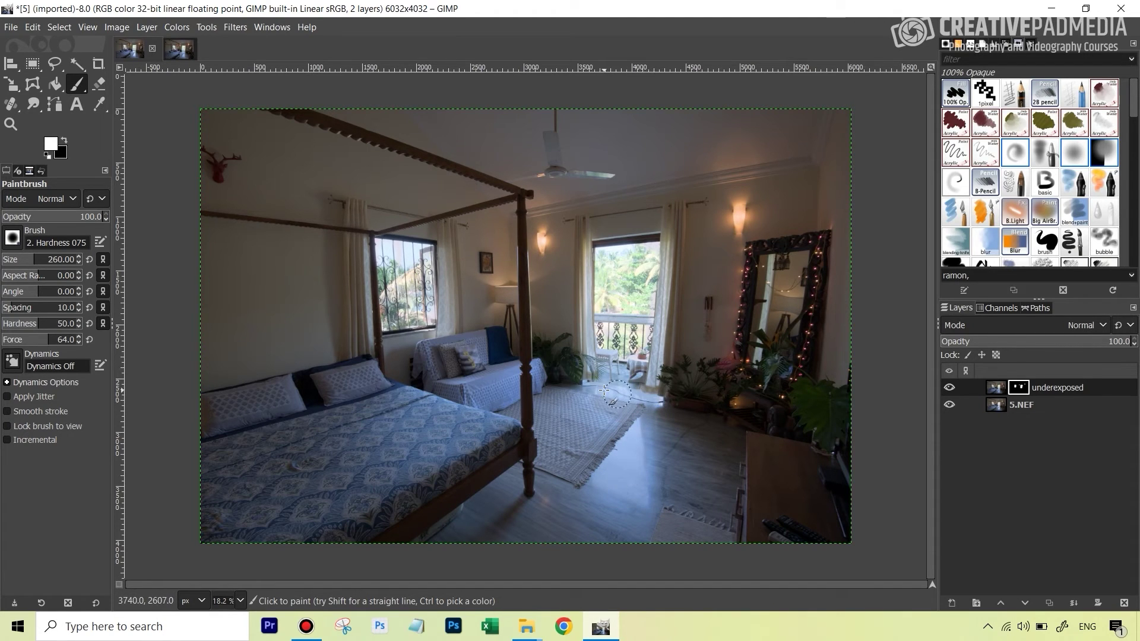
- Compare the painted blend with the base exposure by repeatedly hiding and showing the underexposed layer
left_click(952, 386)
left_click(952, 386)
left_click(952, 386)
left_click(952, 386)
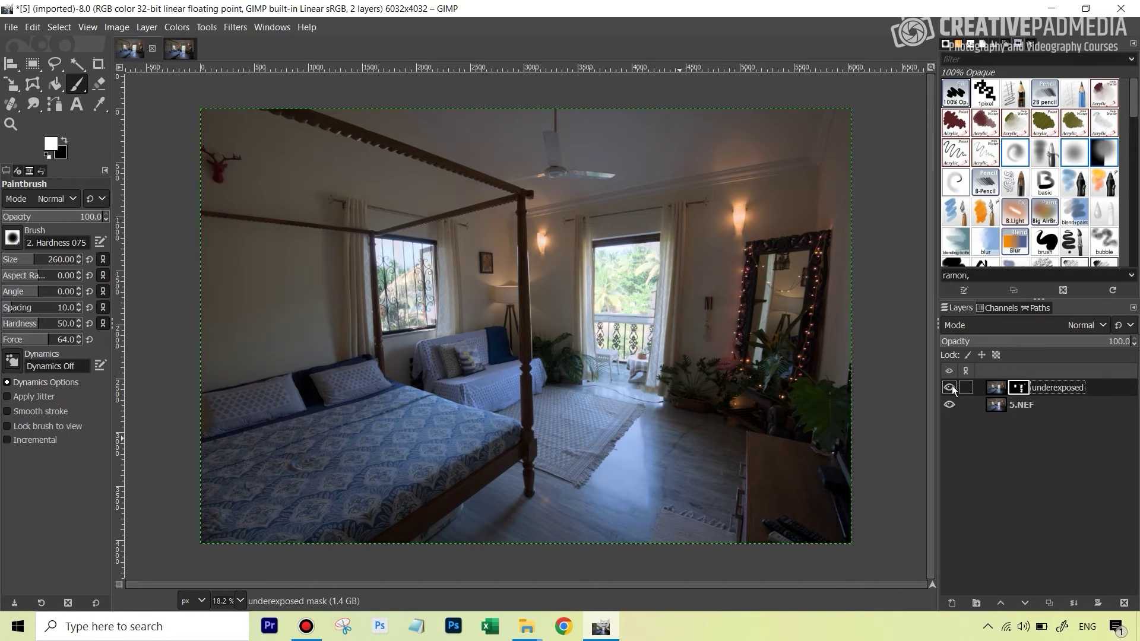
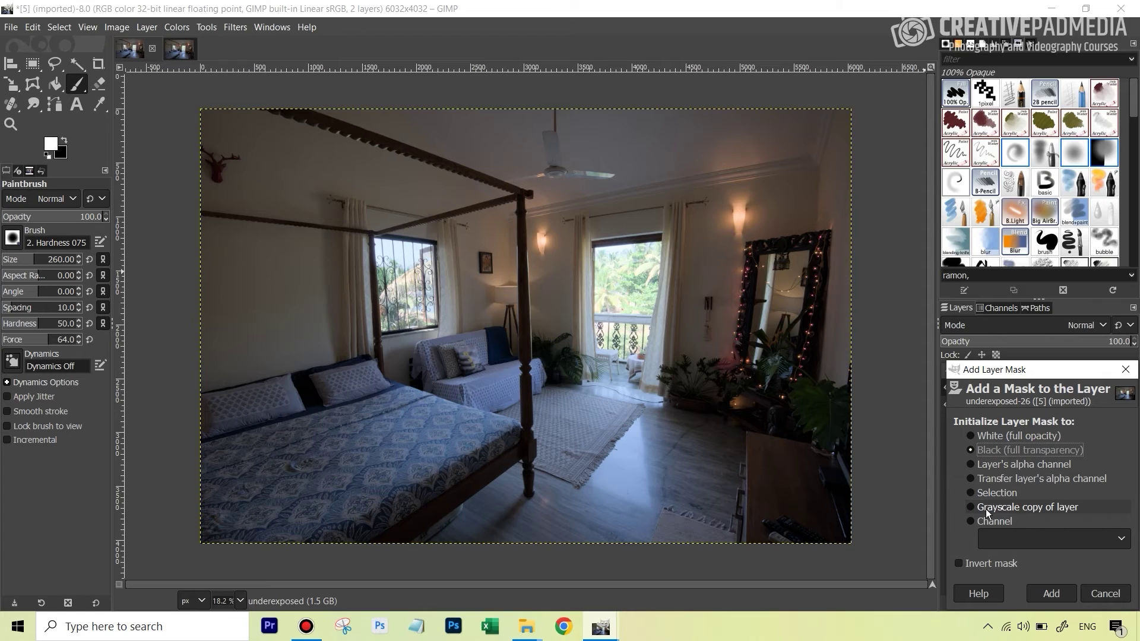
- Add a layer mask initialized to Grayscale copy of layer to the underexposed layer
left_click(1067, 510)
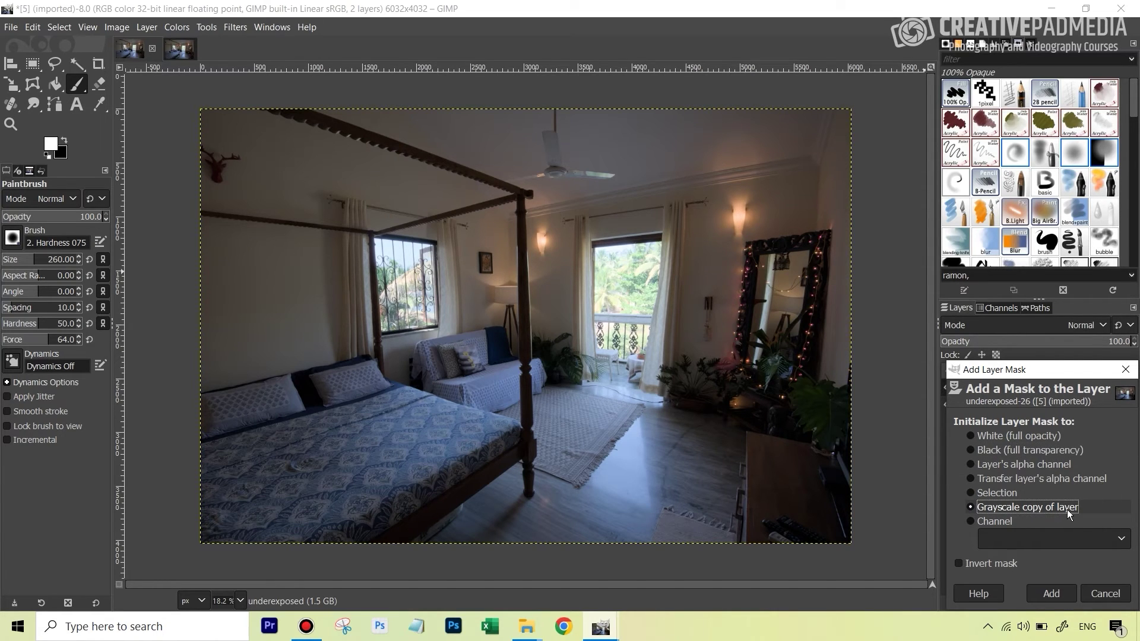
left_click(1052, 594)
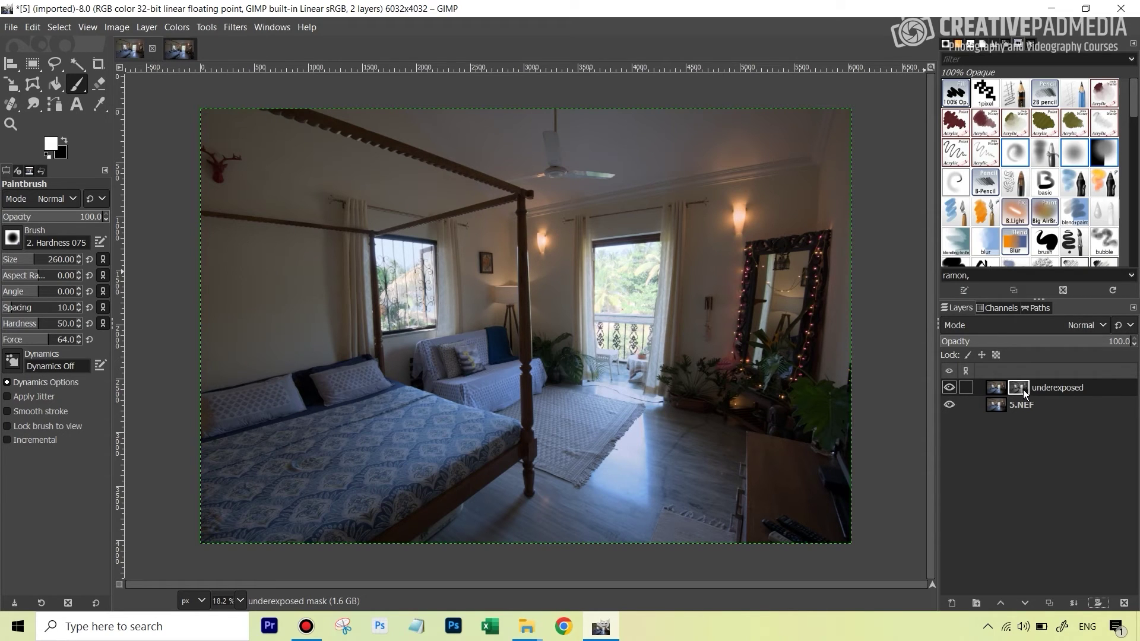
- Display the grayscale layer mask on the canvas, examine its bright door and window areas, and return to the normal image view
right_click(1016, 386)
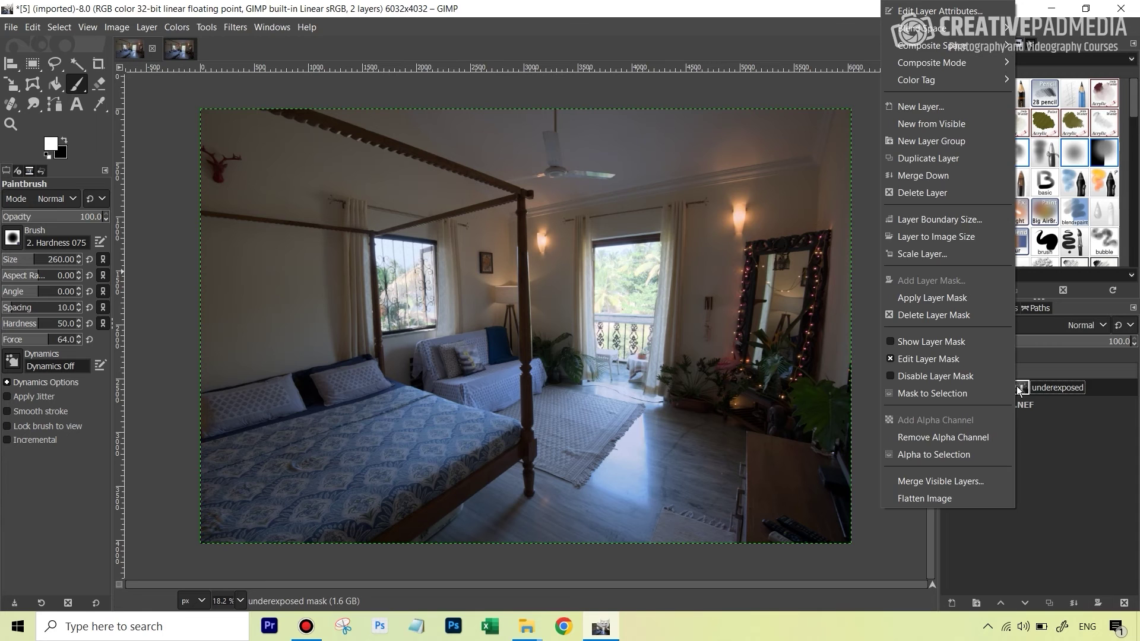
left_click(949, 344)
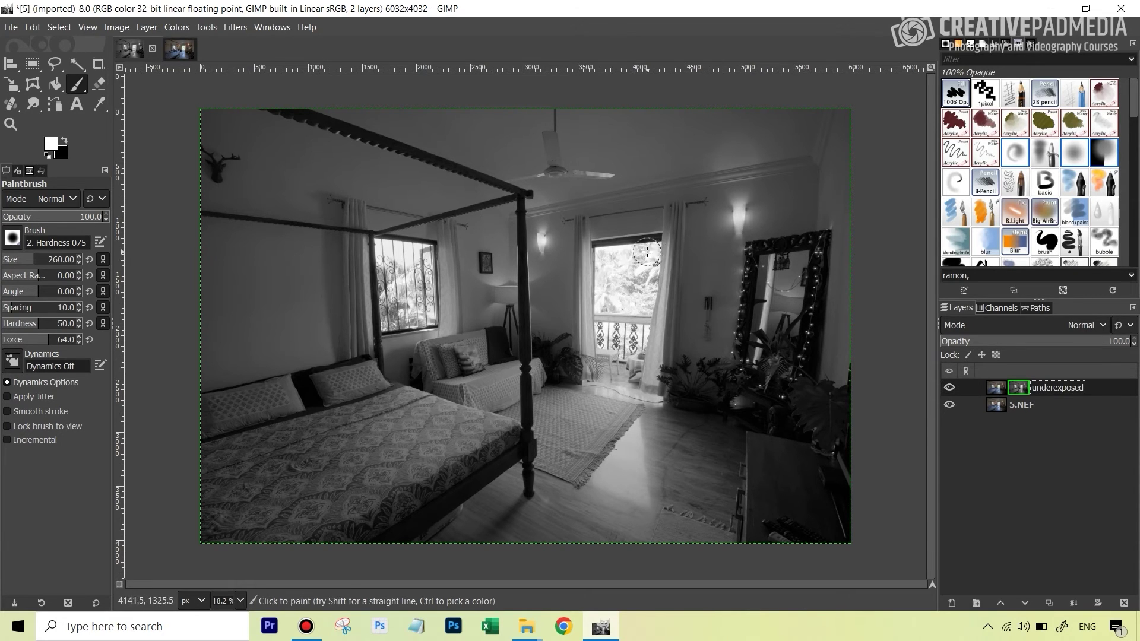
mouse_move(606, 253)
left_mouse_down()
mouse_move(624, 319)
mouse_move(629, 257)
mouse_move(607, 263)
mouse_move(636, 257)
mouse_move(615, 257)
mouse_move(609, 288)
mouse_move(627, 328)
mouse_move(615, 319)
mouse_move(649, 276)
mouse_move(640, 249)
mouse_move(599, 280)
mouse_move(629, 269)
left_mouse_up()
mouse_move(633, 270)
left_mouse_down()
mouse_move(592, 271)
mouse_move(596, 286)
mouse_move(636, 295)
mouse_move(638, 260)
mouse_move(627, 252)
mouse_move(611, 267)
mouse_move(624, 306)
left_mouse_up()
left_click(946, 387)
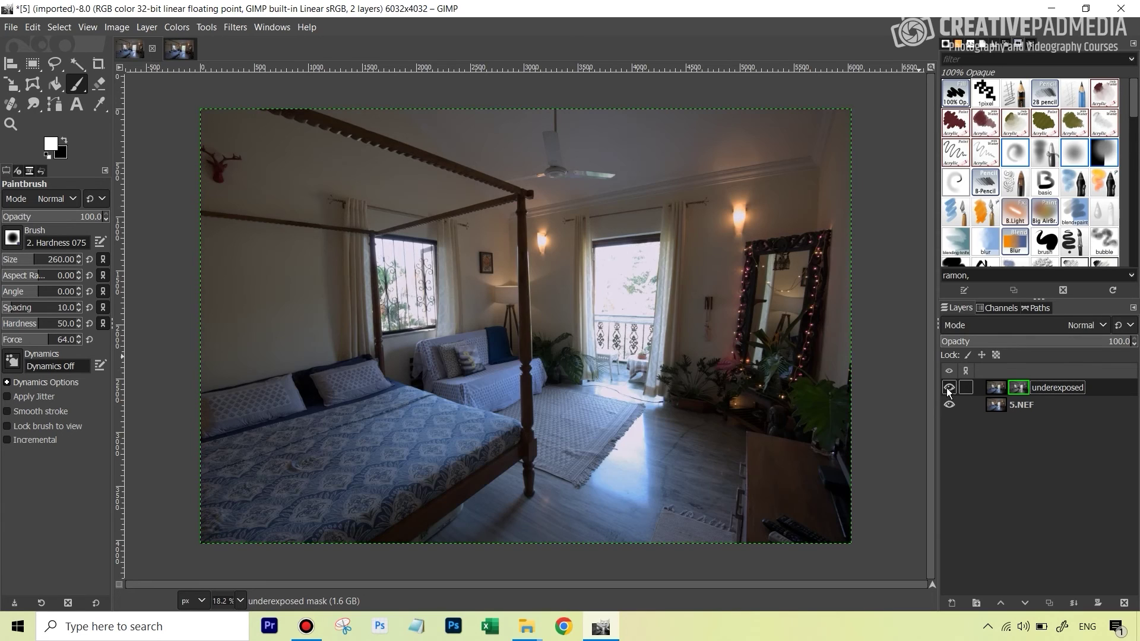
left_click(946, 387)
right_click(1014, 387)
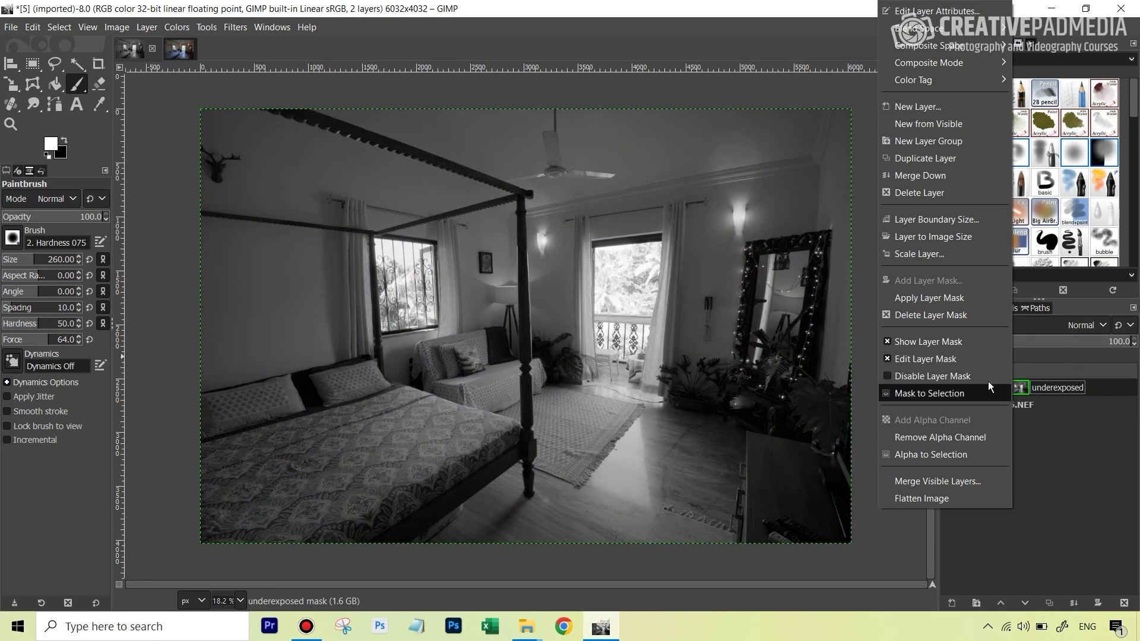
left_click(915, 343)
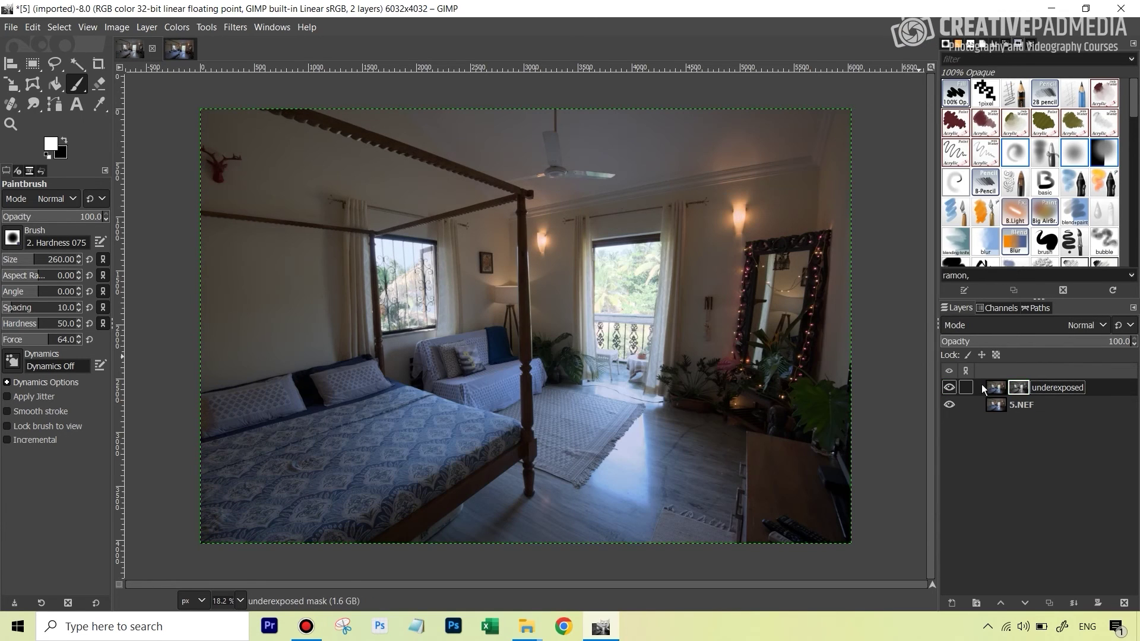
- Compare the room with and without the grayscale-masked underexposed layer by toggling its visibility several times
left_click(949, 389)
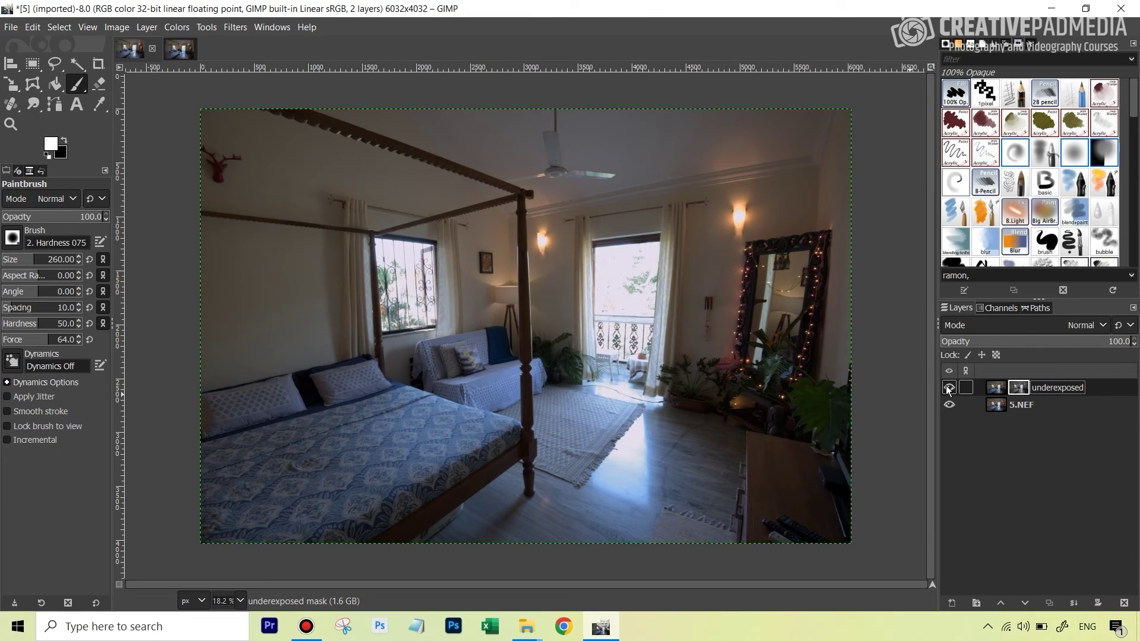
left_click(948, 388)
left_click(949, 388)
left_click(949, 388)
left_click(949, 388)
left_click(948, 389)
left_click(948, 389)
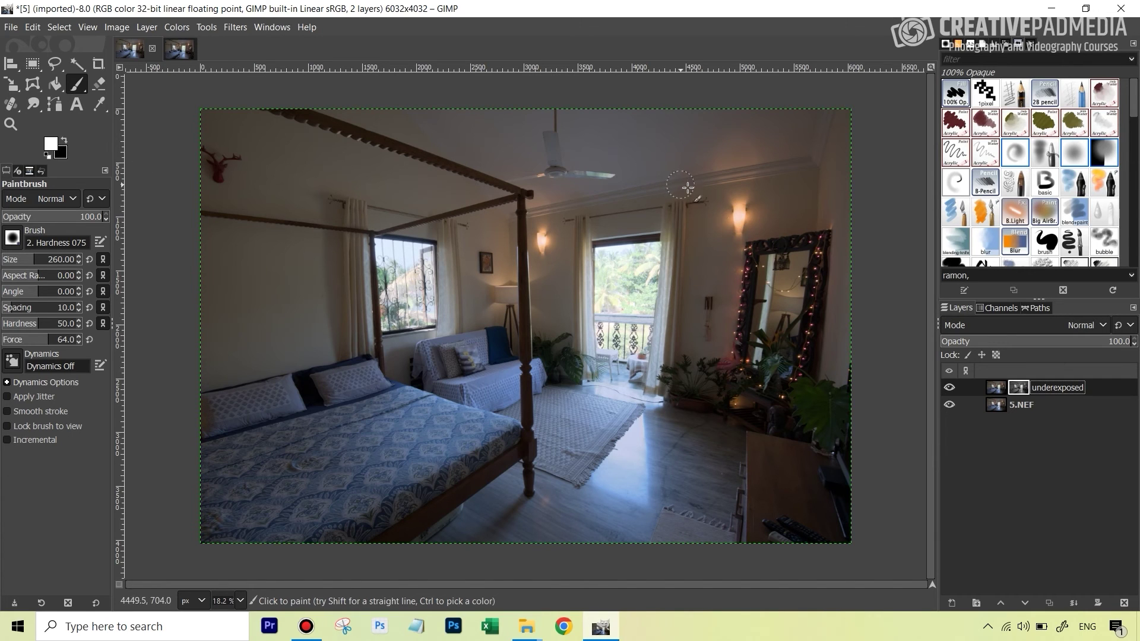
- Reduce the brush size to 183 and dab white on the mask over the wall lamp beside the mirror
key("bracketleft")
key("bracketleft")
key("bracketleft")
key("bracketleft")
key("bracketleft")
key("bracketleft")
key("bracketleft")
key("bracketleft")
key("bracketleft")
key("bracketleft")
key("bracketleft")
key("bracketleft")
key("bracketleft")
key("bracketleft")
key("bracketleft")
key("bracketleft")
key("bracketleft")
key("bracketleft")
key("bracketleft")
key("bracketleft")
key("bracketleft")
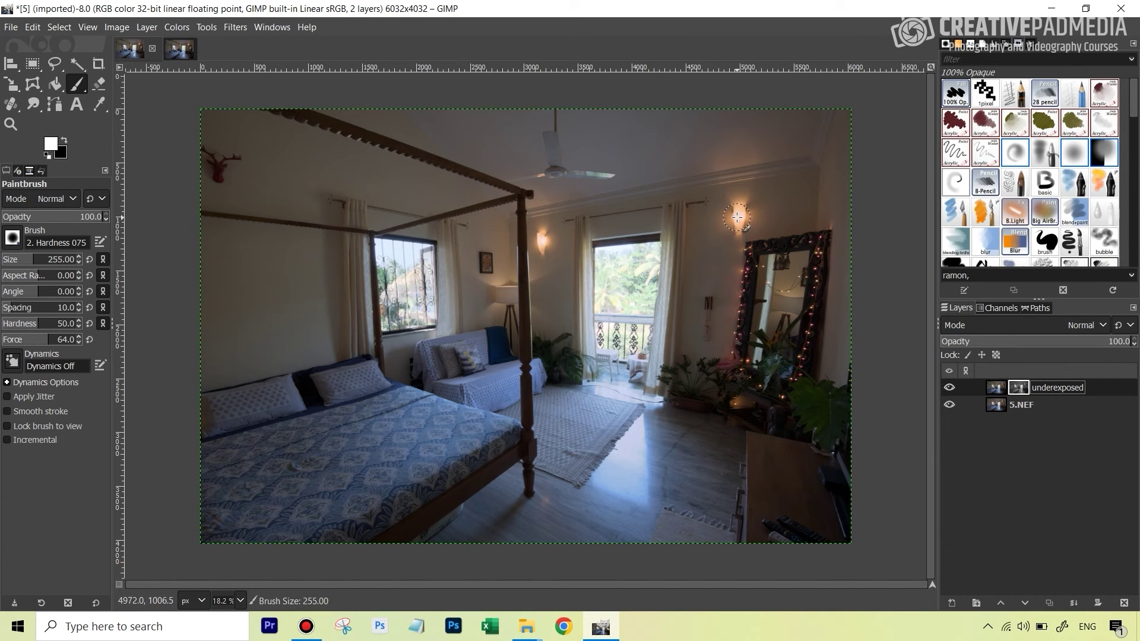
key("bracketleft")
key("bracketleft")
key("bracketleft")
key("bracketleft")
key("bracketleft")
key("bracketleft")
key("bracketleft")
key("bracketleft")
key("bracketleft")
key("bracketleft")
key("bracketleft")
key("bracketleft")
key("bracketleft")
key("bracketleft")
key("bracketleft")
key("bracketleft")
key("bracketleft")
key("bracketleft")
key("bracketleft")
key("bracketleft")
key("bracketleft")
key("bracketleft")
key("bracketleft")
key("bracketleft")
key("bracketleft")
key("bracketleft")
key("bracketleft")
key("bracketleft")
left_click(740, 211)
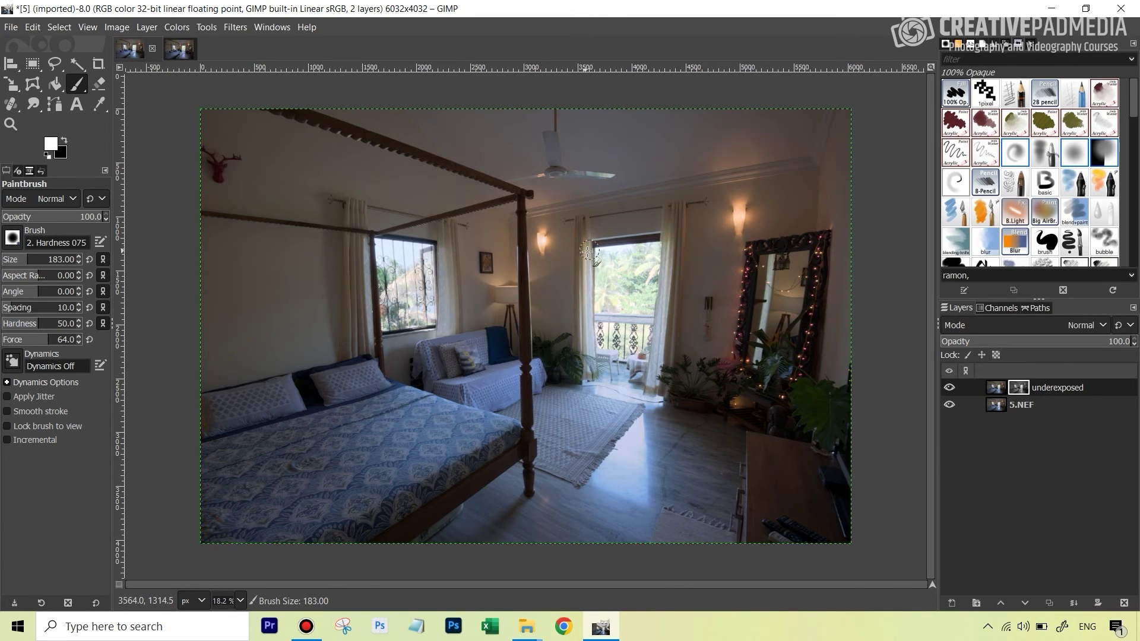
- Reduce the brush size to 179 and check the blend with the underexposed layer hidden and shown
key("bracketleft")
key("bracketleft")
key("bracketleft")
key("bracketleft")
left_click(949, 387)
left_click(950, 387)
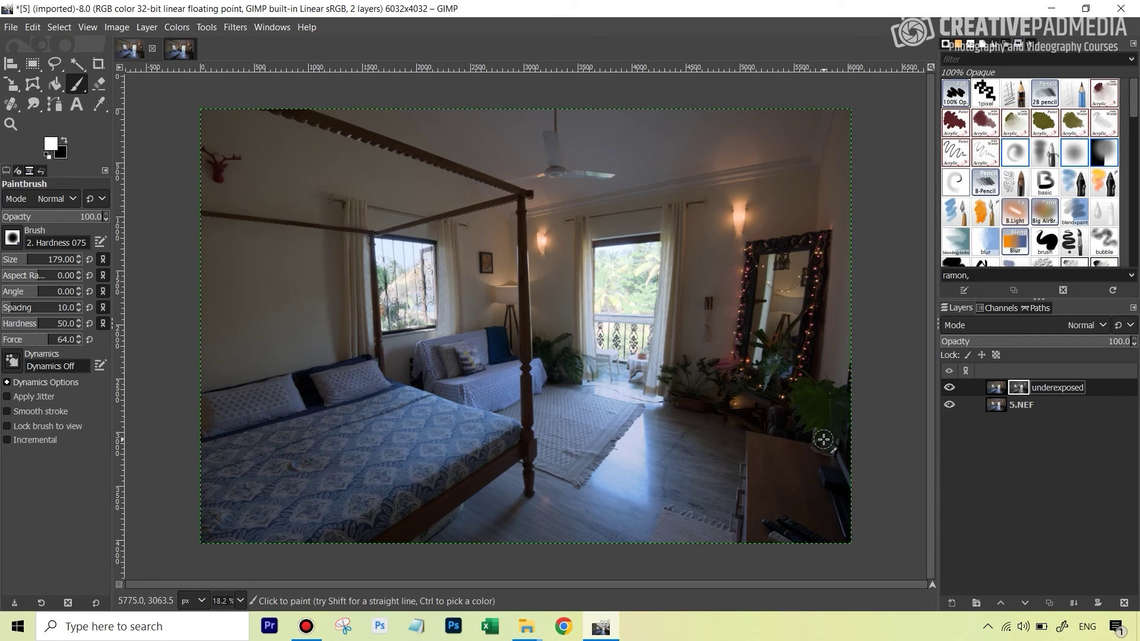
- Create a new layer from the visible image at the top of the stack and rename it Merged
right_click(1110, 391)
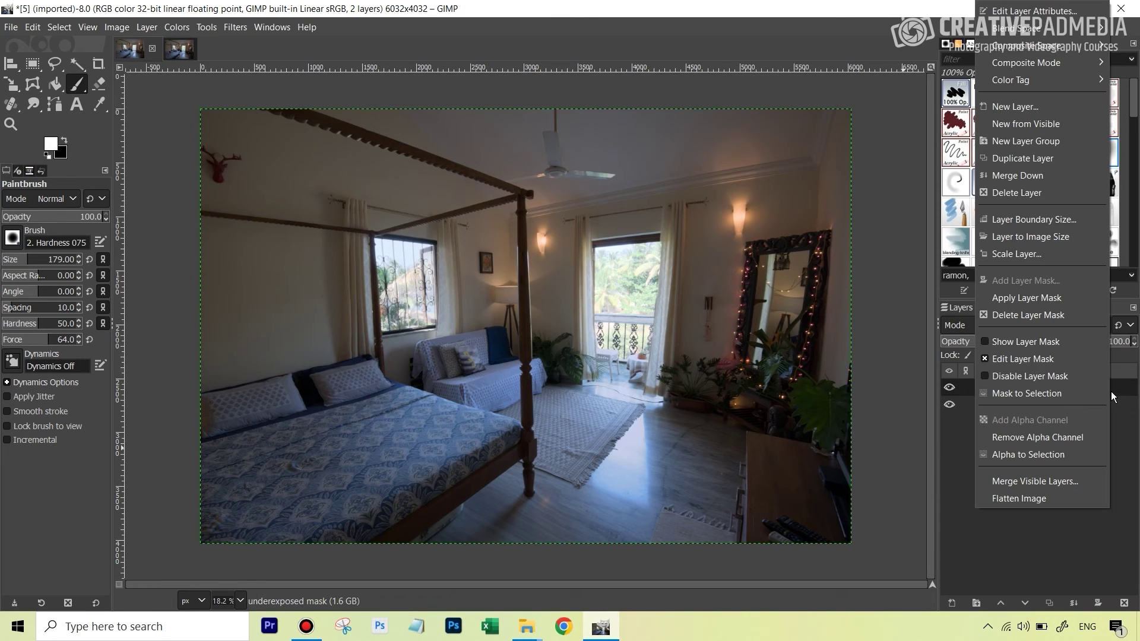
left_click(1015, 123)
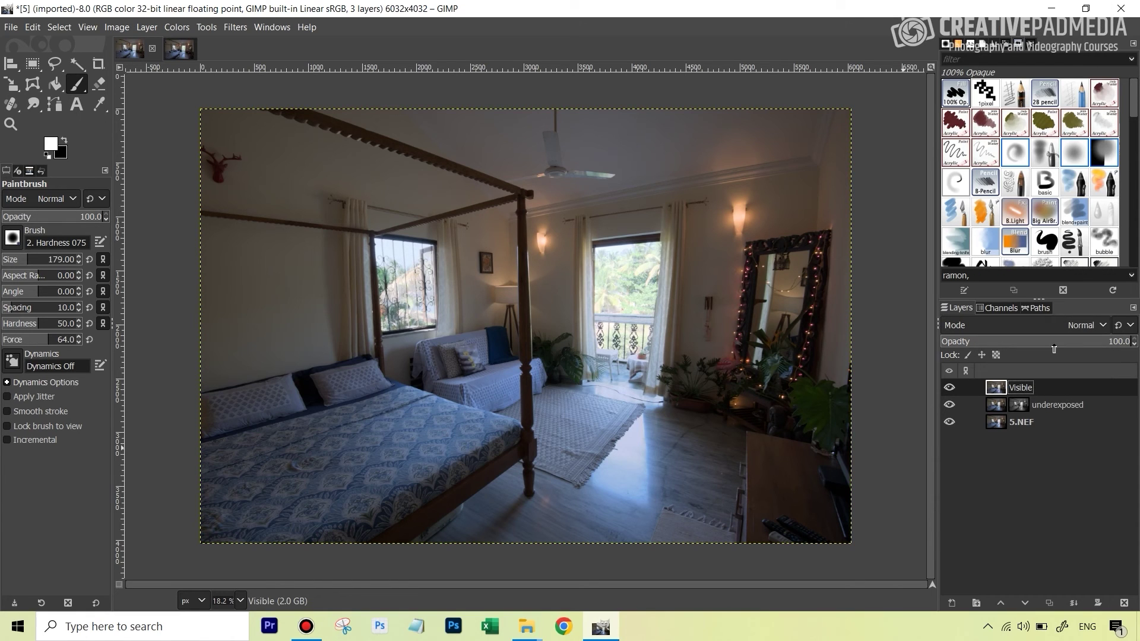
double_click(1021, 387)
type("Merged")
key("Return")
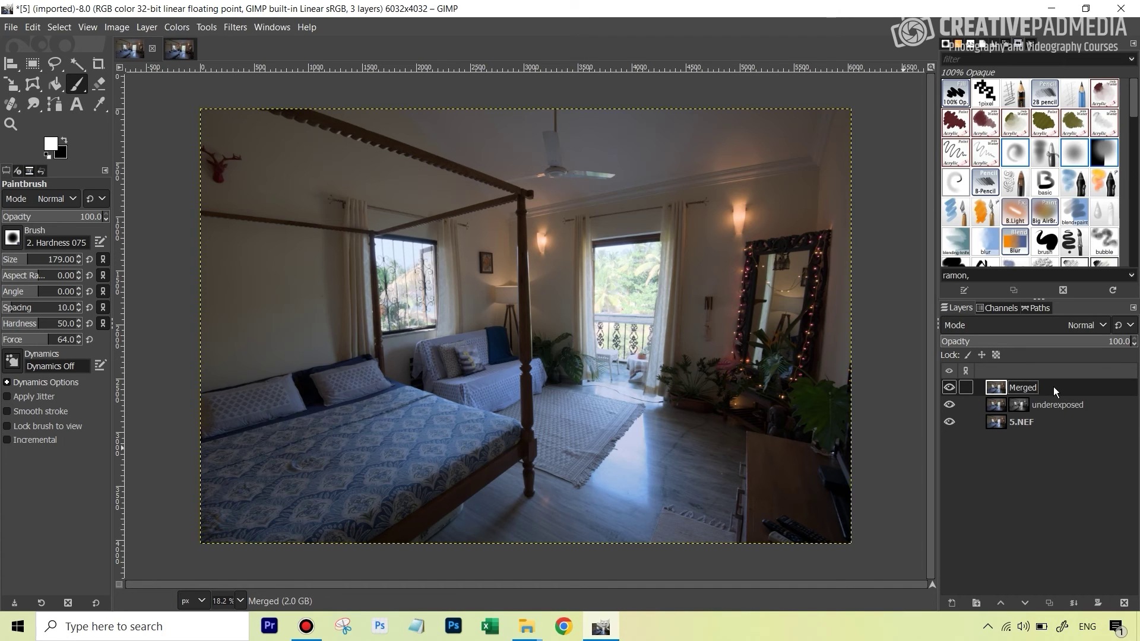
- Apply Shadows-Highlights to the Merged layer with Highlights at -70.37 and Shadows at 62.96
left_click(190, 30)
left_click(202, 153)
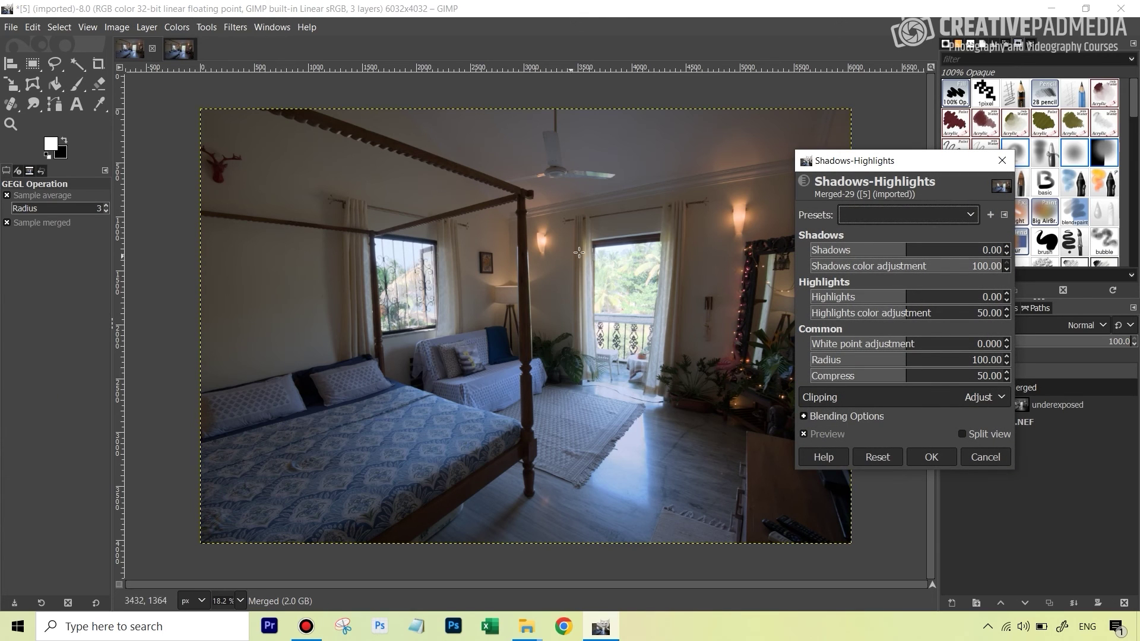
left_click(858, 297)
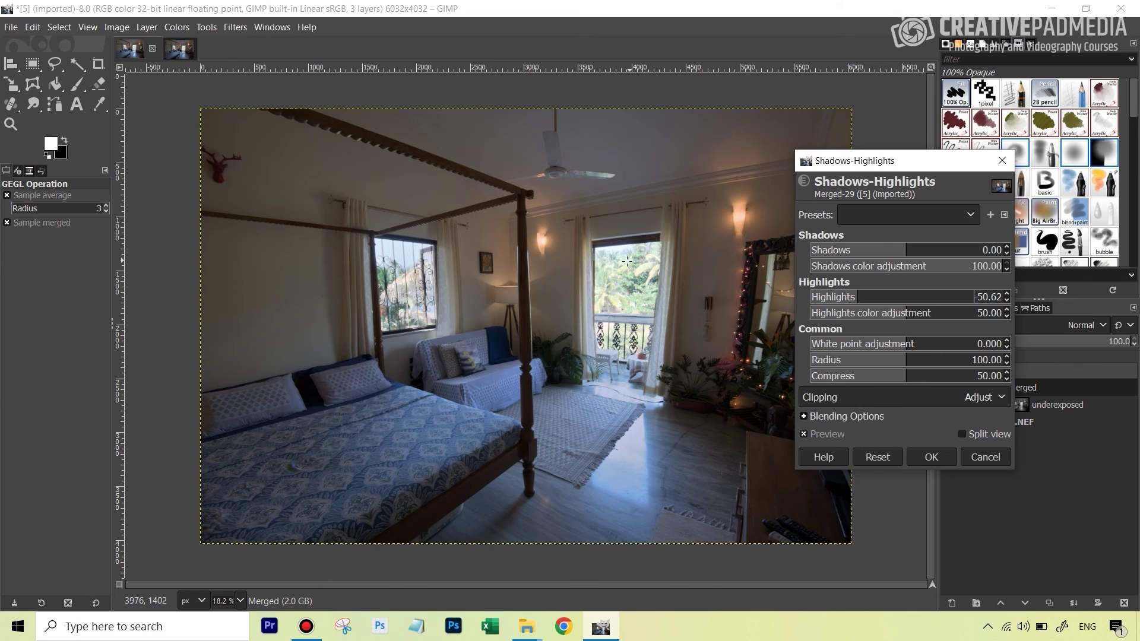
scroll(839, 297, "down", 2)
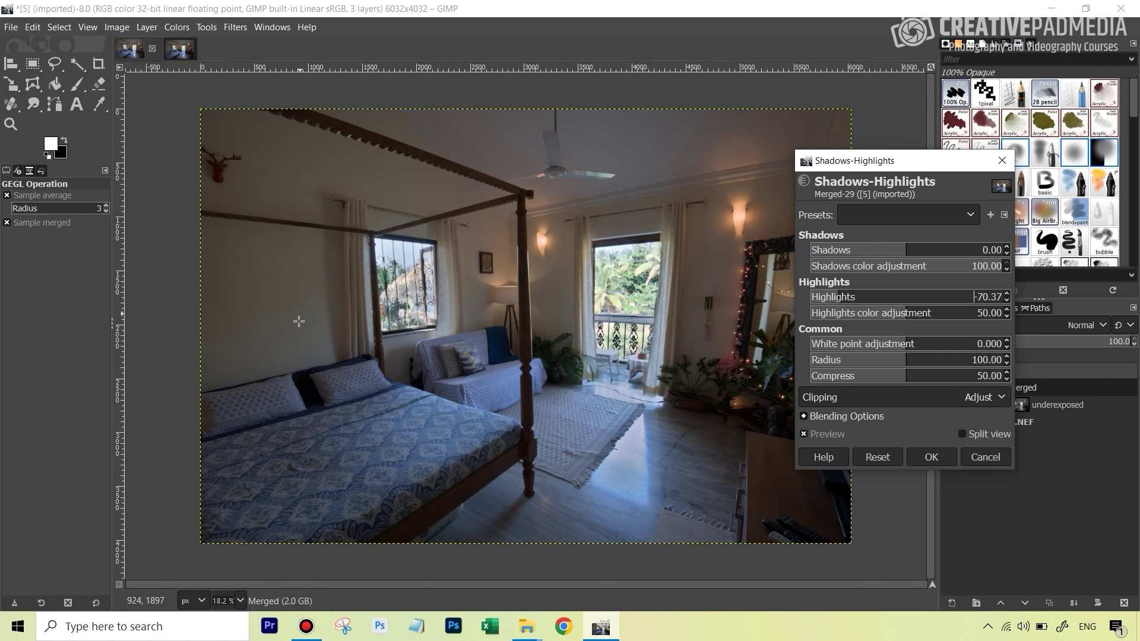
left_click_drag(952, 249, 968, 249)
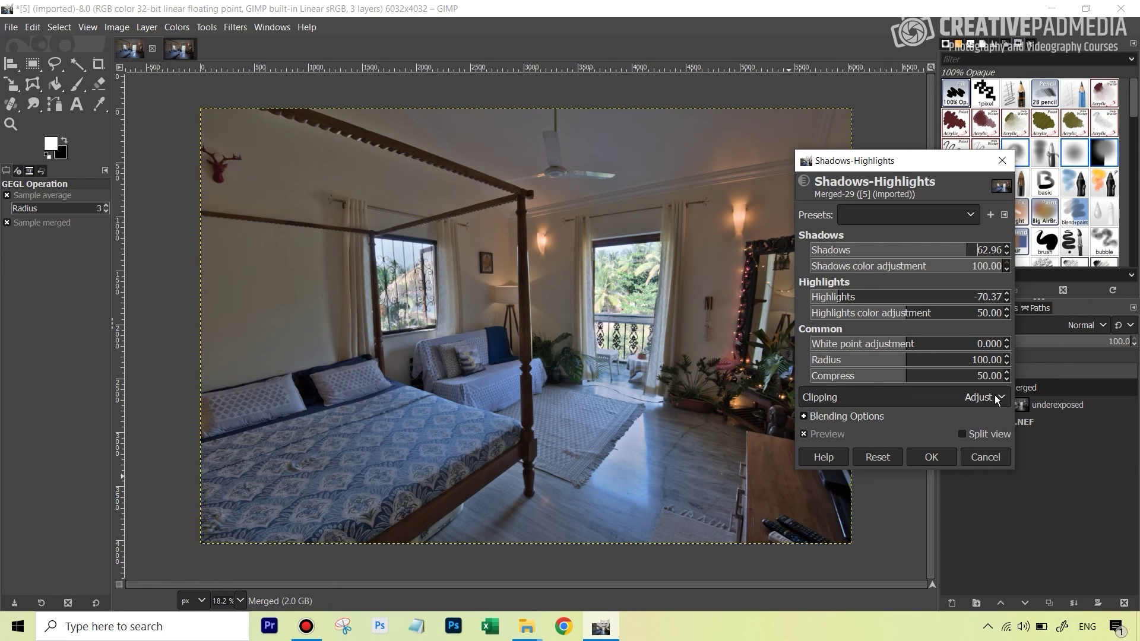
left_click(932, 457)
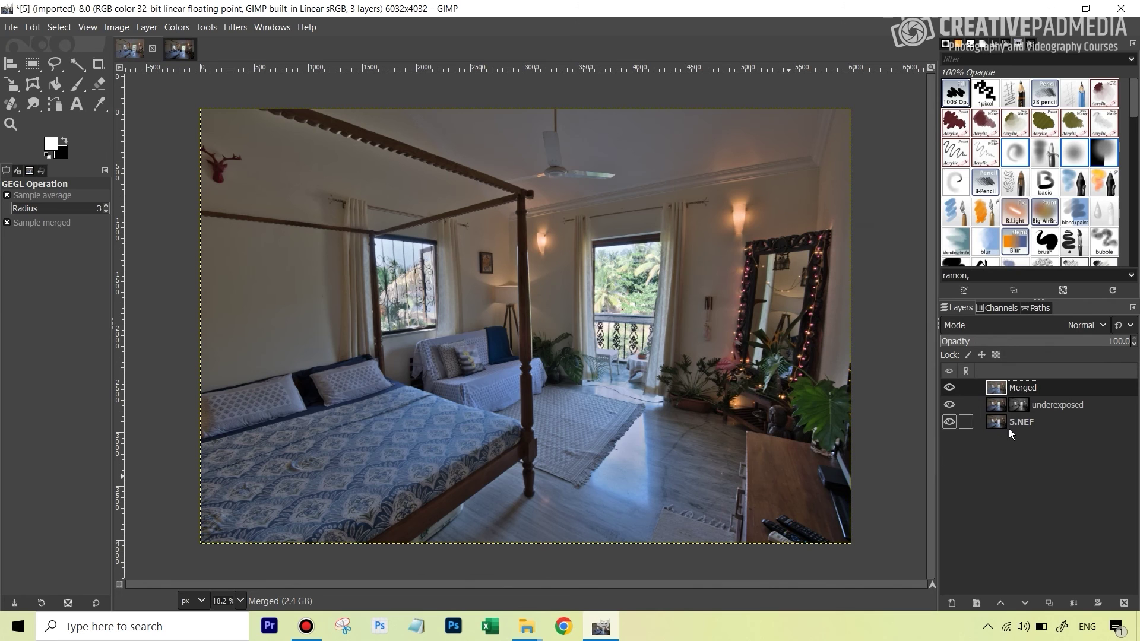
- Compare the original 5.NEF exposure on its own with the finished Merged result, ending with all layers shown
left_click(949, 422, "shift")
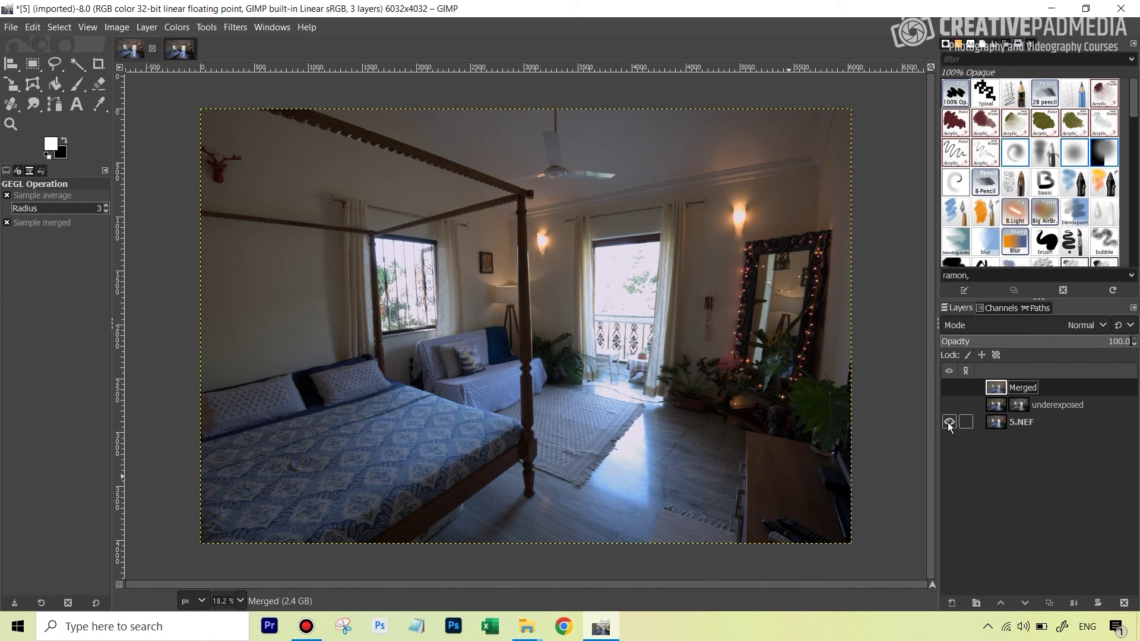
left_click(948, 422, "shift")
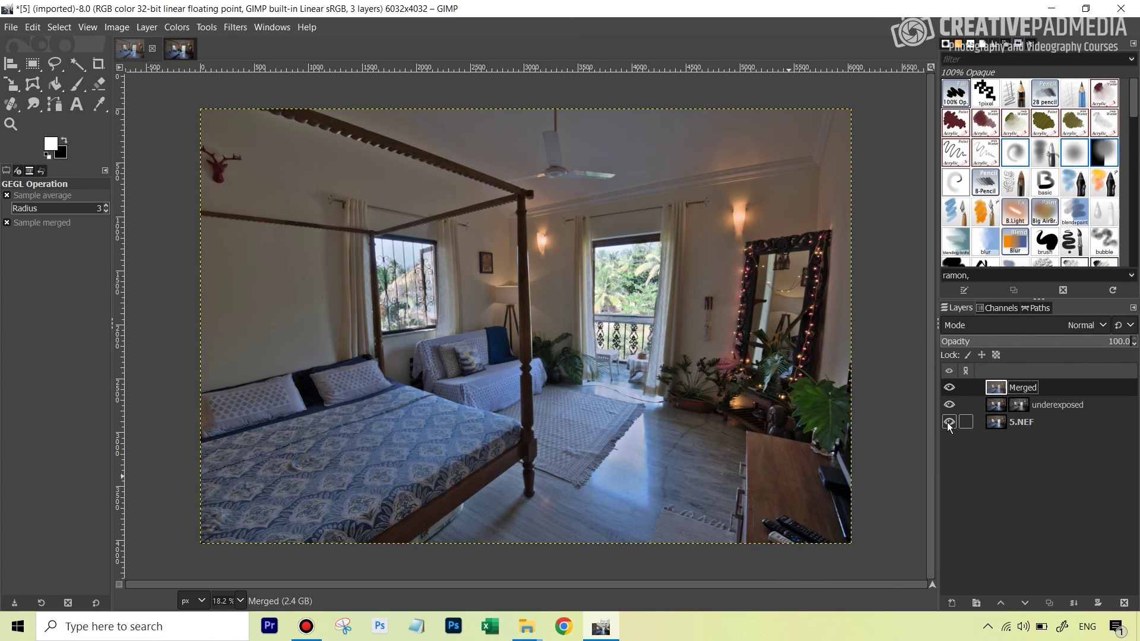
left_click(947, 422, "shift")
left_click(947, 423, "shift")
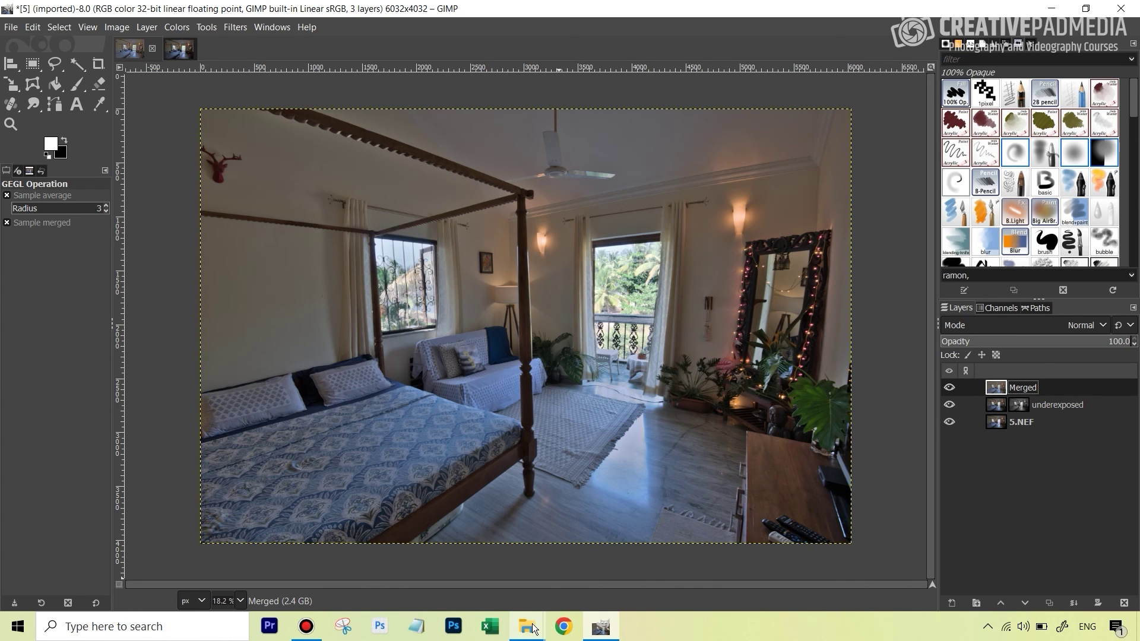
- Open photos 6 and 7 from the Work-Along Images folder in File Explorer as separate GIMP images and compare their exposures
mouse_move(532, 631)
left_click(630, 571)
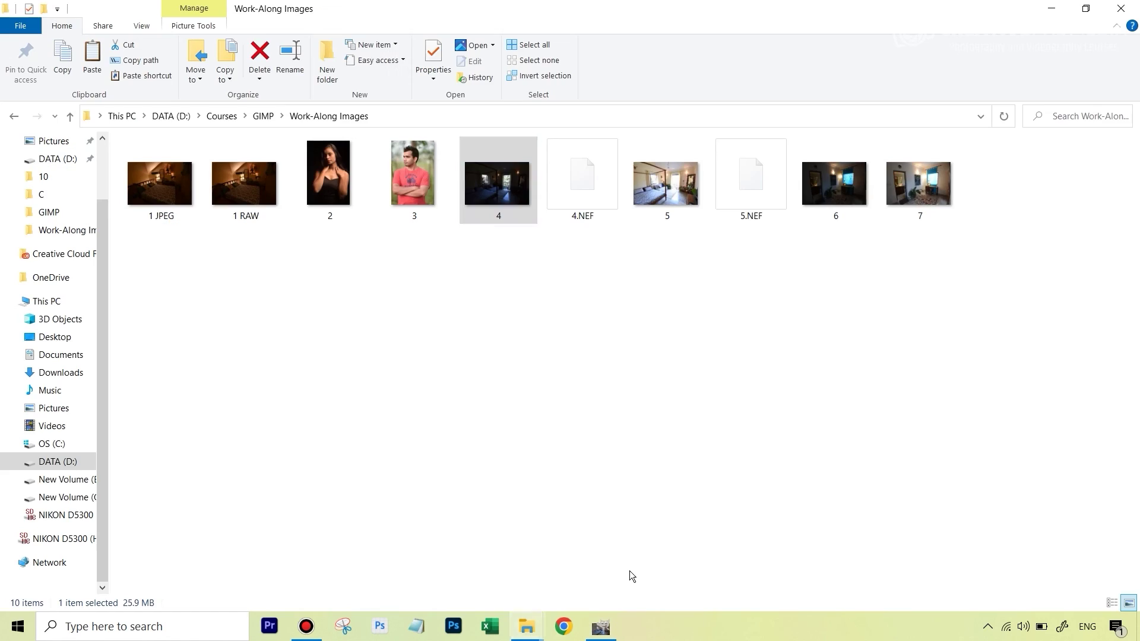
left_click_drag(965, 246, 238, 49)
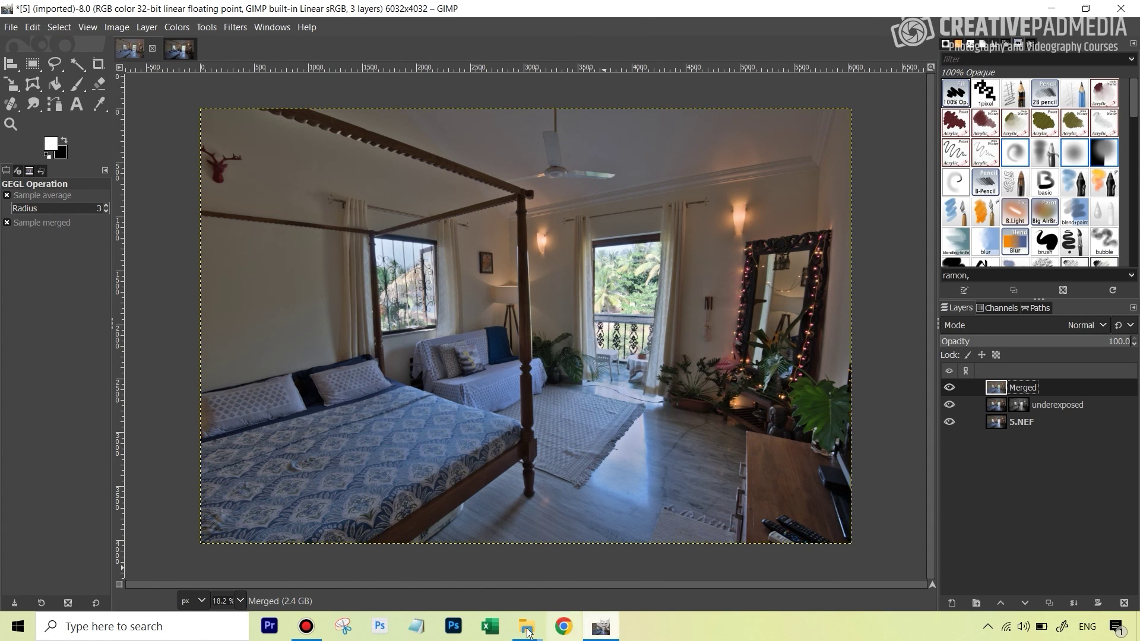
mouse_move(526, 627)
left_click(611, 564)
left_click_drag(867, 190, 55, 35)
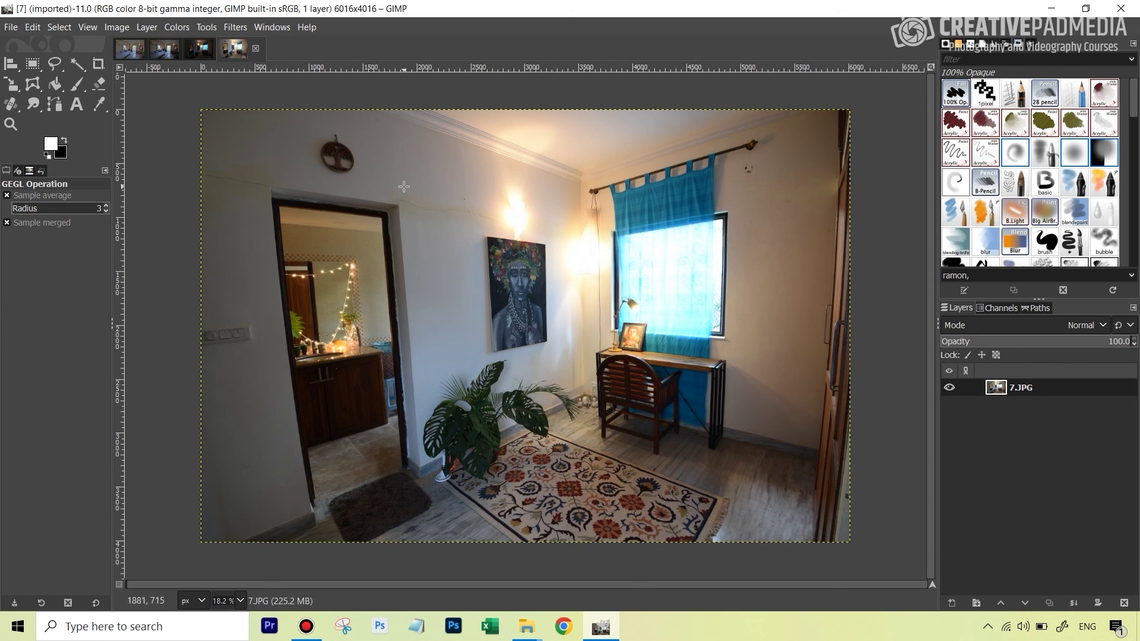
left_click(202, 52)
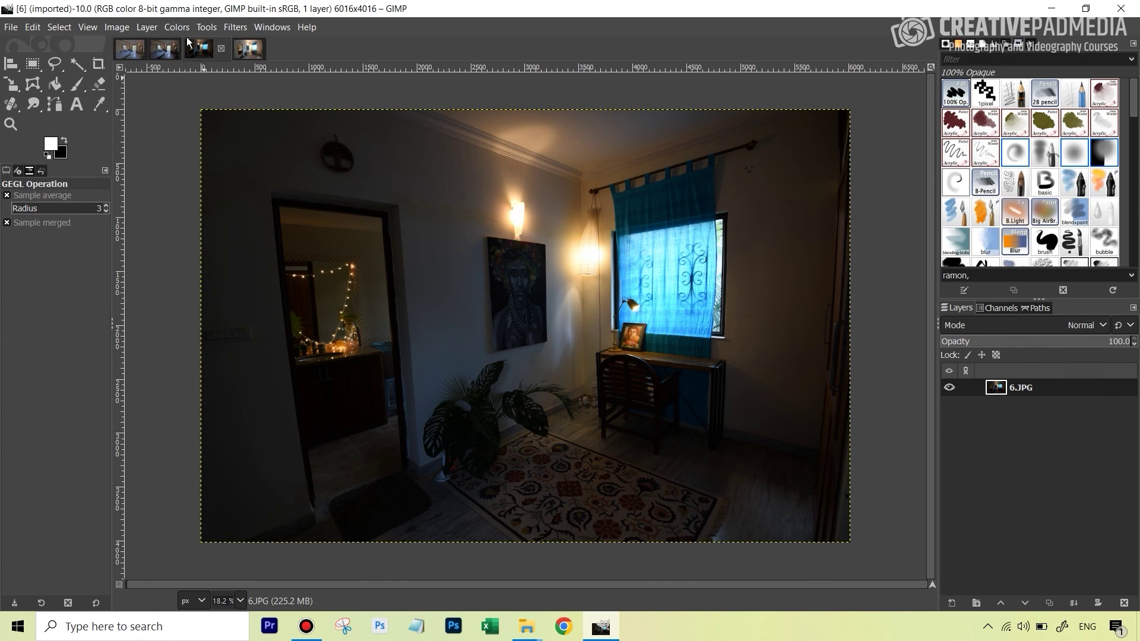
left_click(248, 50)
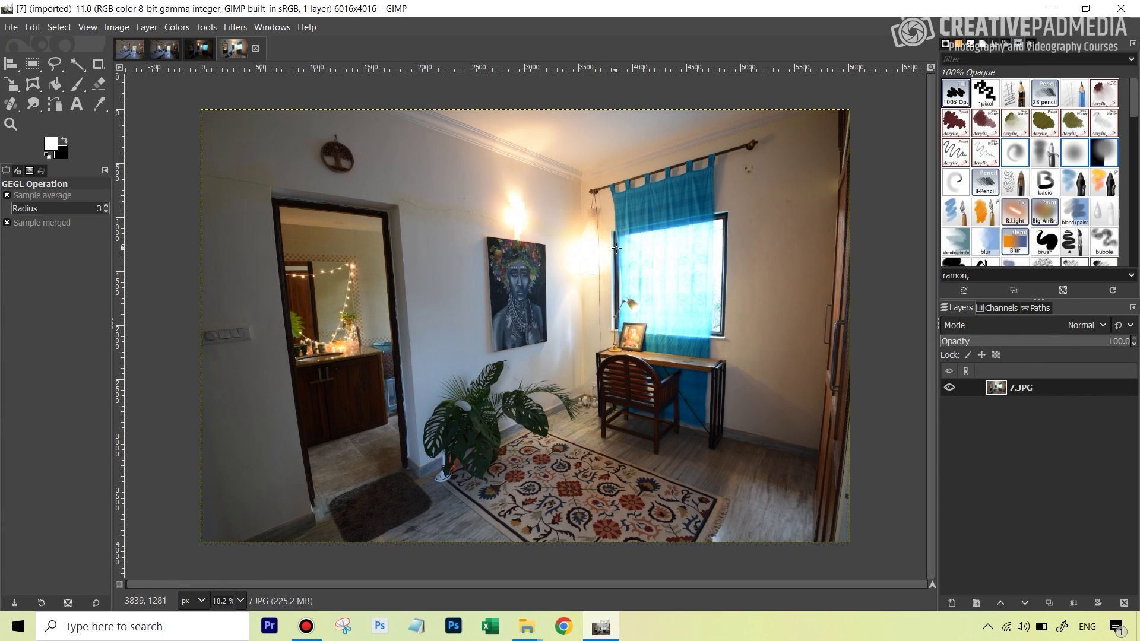
- Copy the dark photo 6.JPG into the image of photo 7 as a layer above 7.JPG and add a grayscale-copy layer mask to it
left_click(200, 49)
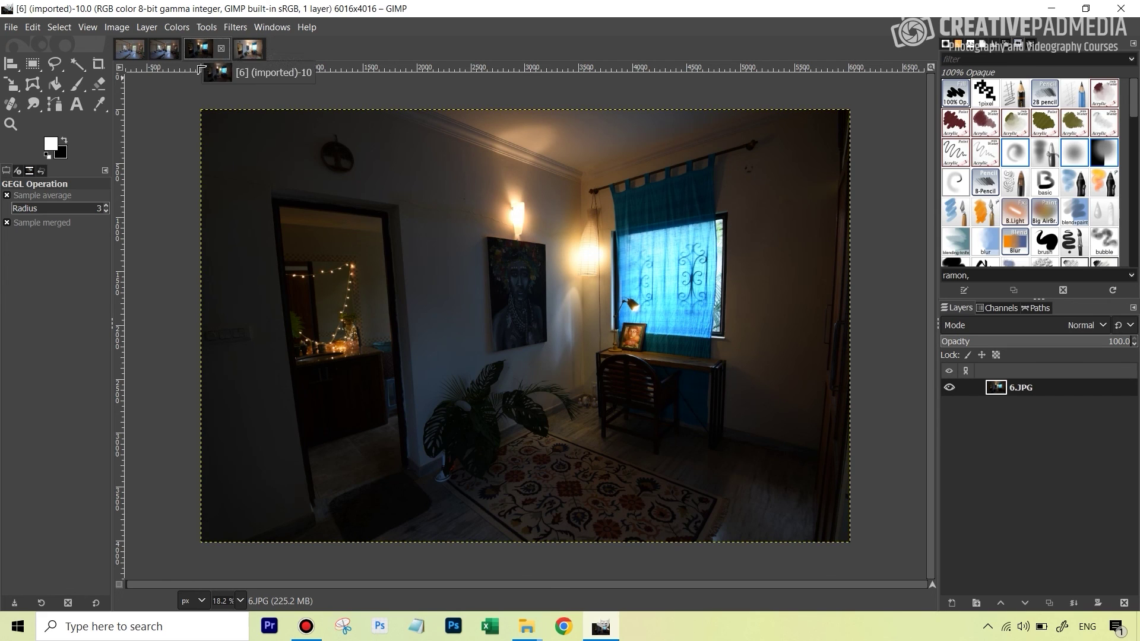
left_click(246, 53)
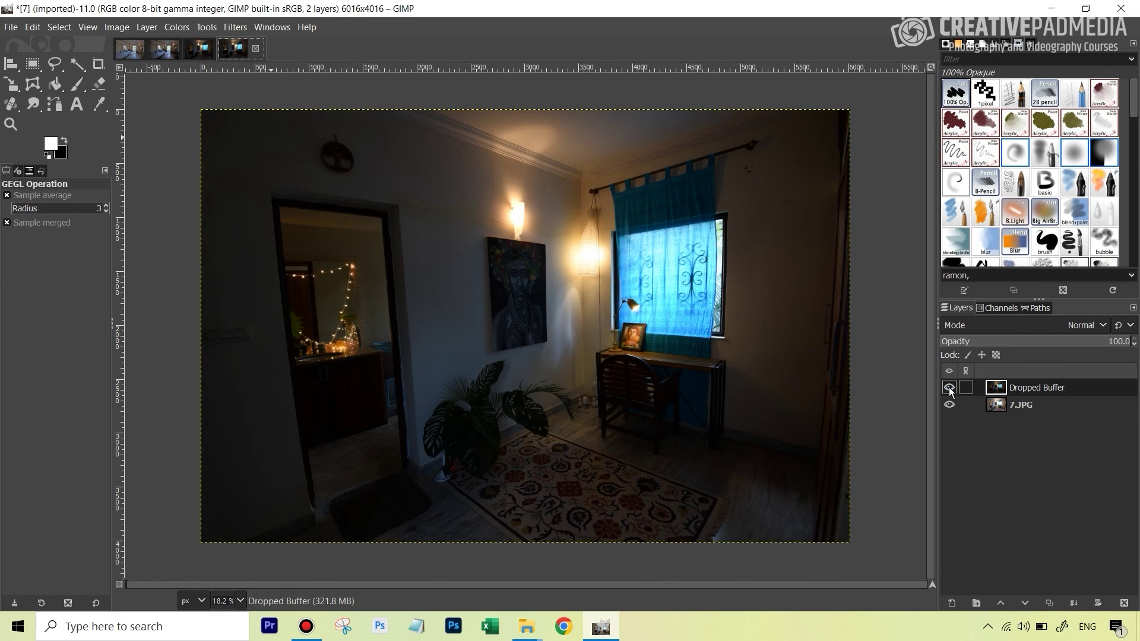
left_click(950, 389)
left_click(950, 388)
left_click(1099, 602)
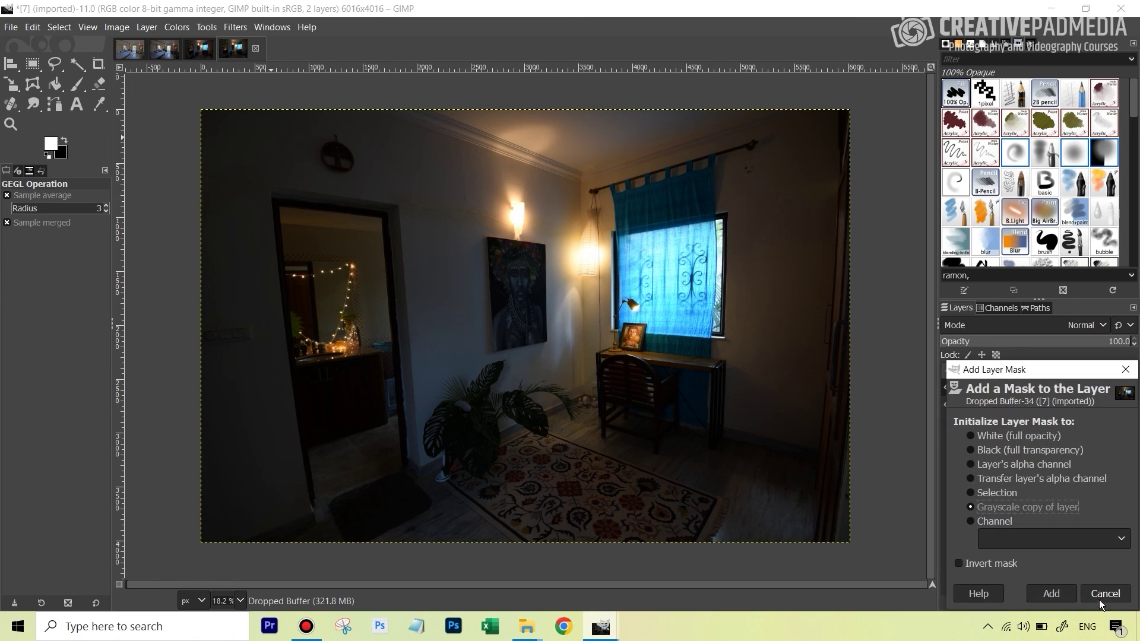
left_click(1051, 593)
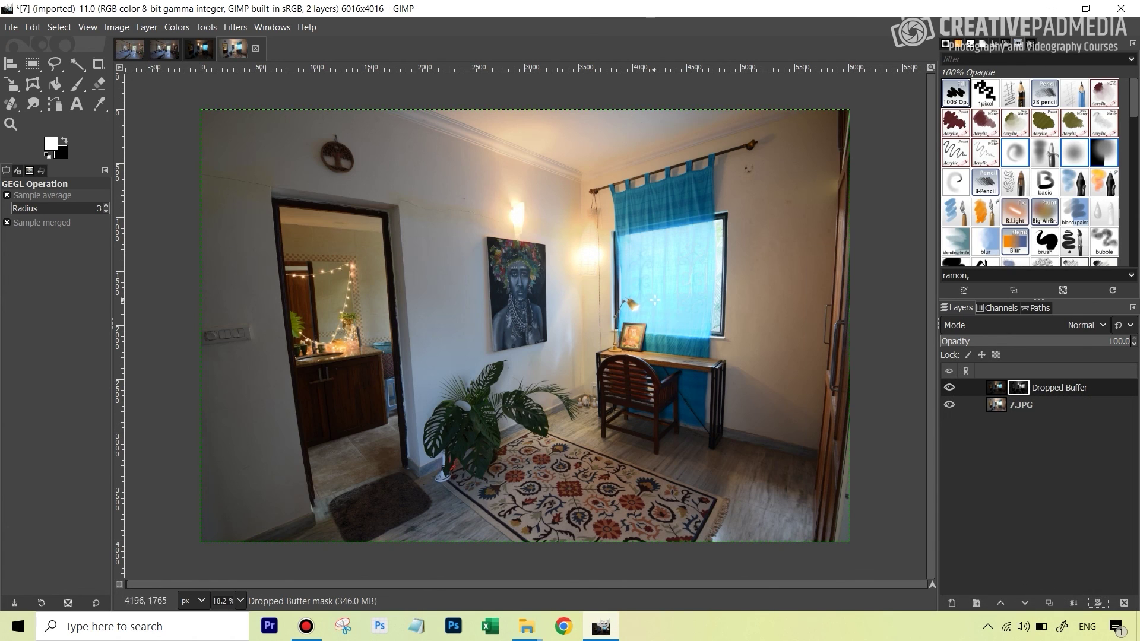
- Compare the room with and without the masked dark layer by toggling its visibility, ending with the layer shown
left_click(950, 388)
left_click(950, 388)
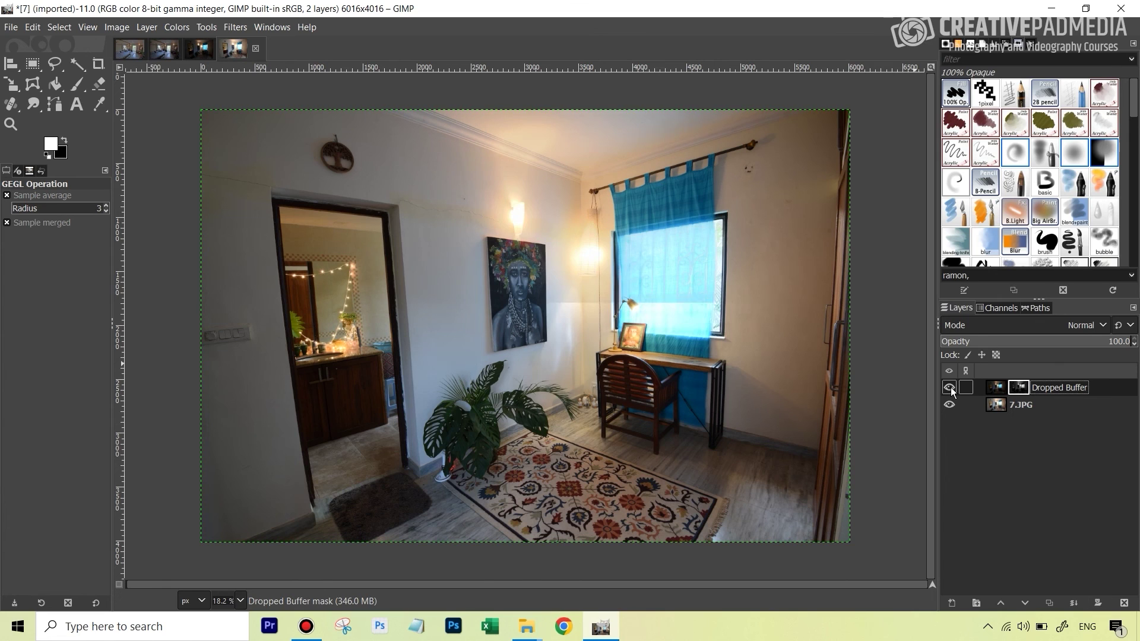
left_click(950, 388)
left_click(950, 389)
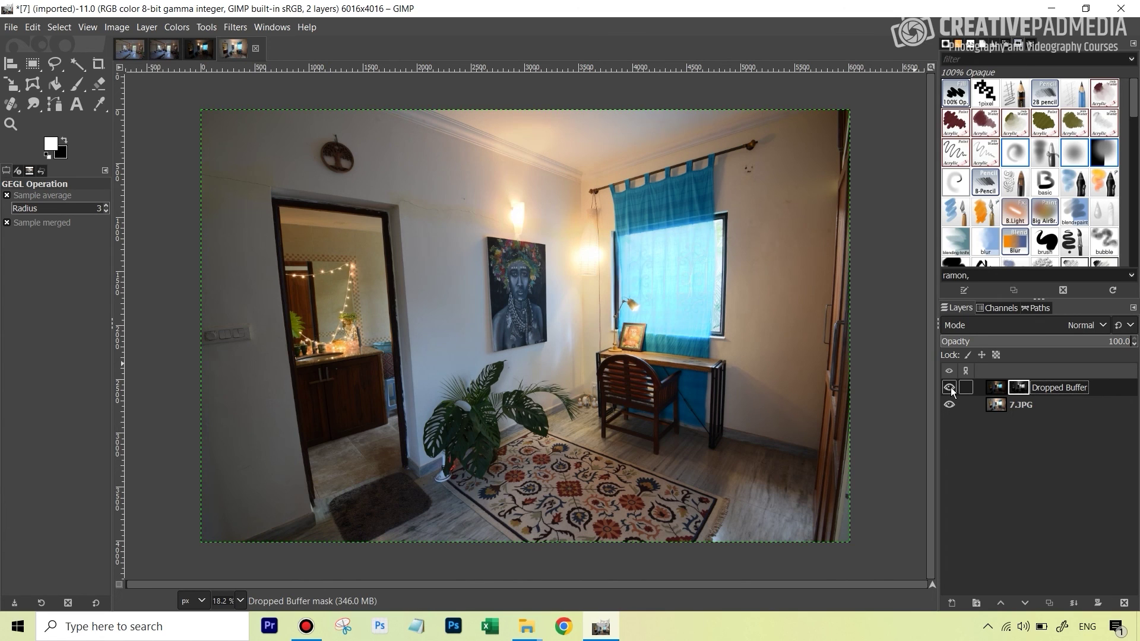
left_click(950, 388)
left_click(951, 388)
left_click(950, 388)
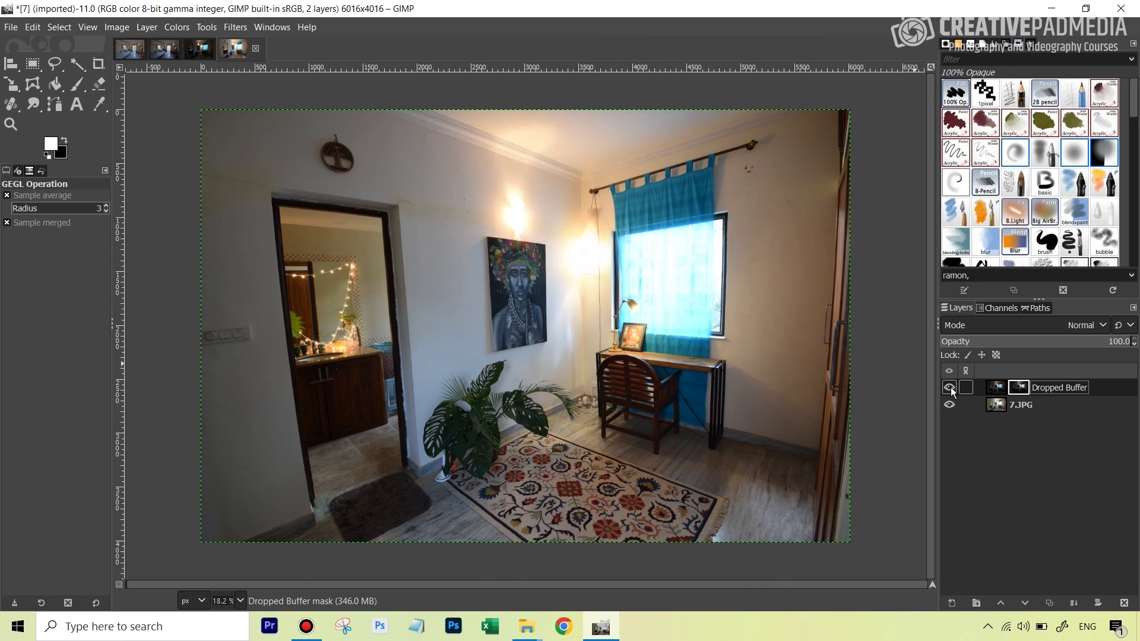
left_click(950, 388)
left_click(950, 388)
left_click(950, 388)
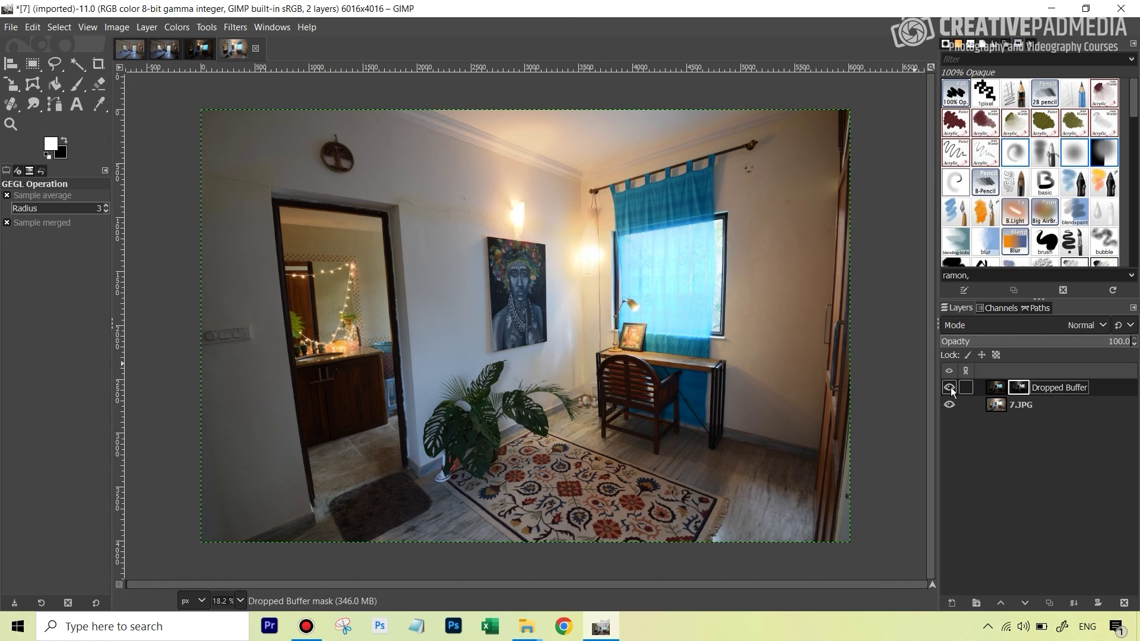